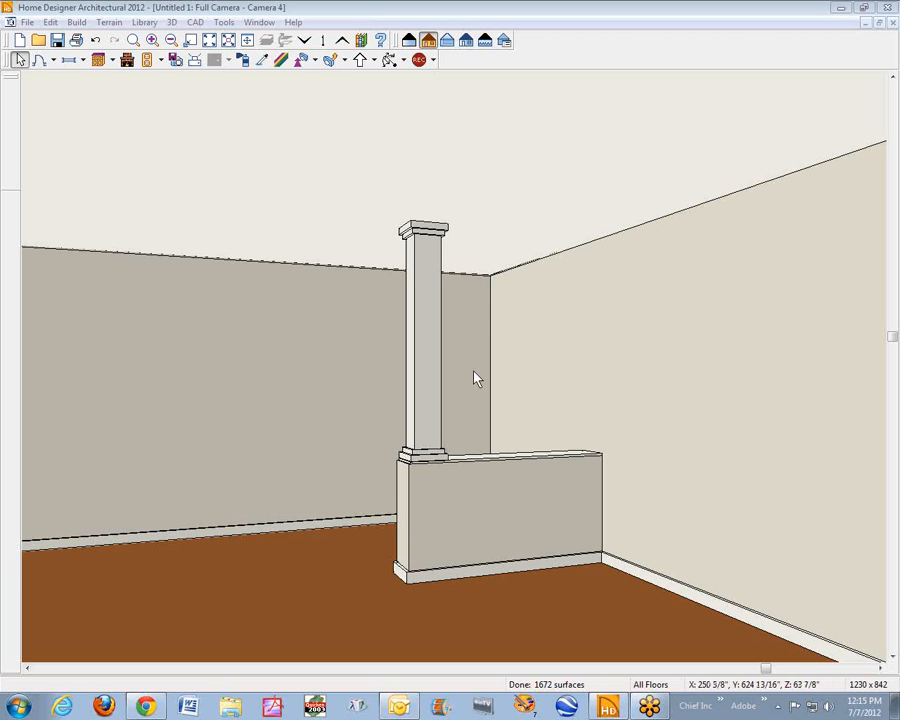
Step: Tile the camera view and floor plan side by side, and close the camera view
click(879, 23)
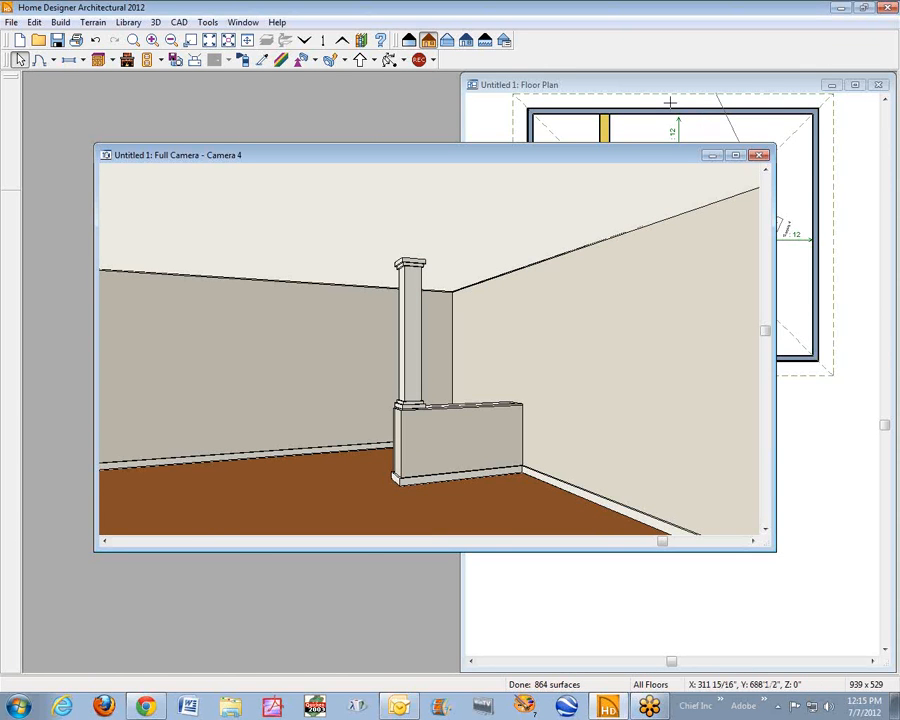
key(shift+F4)
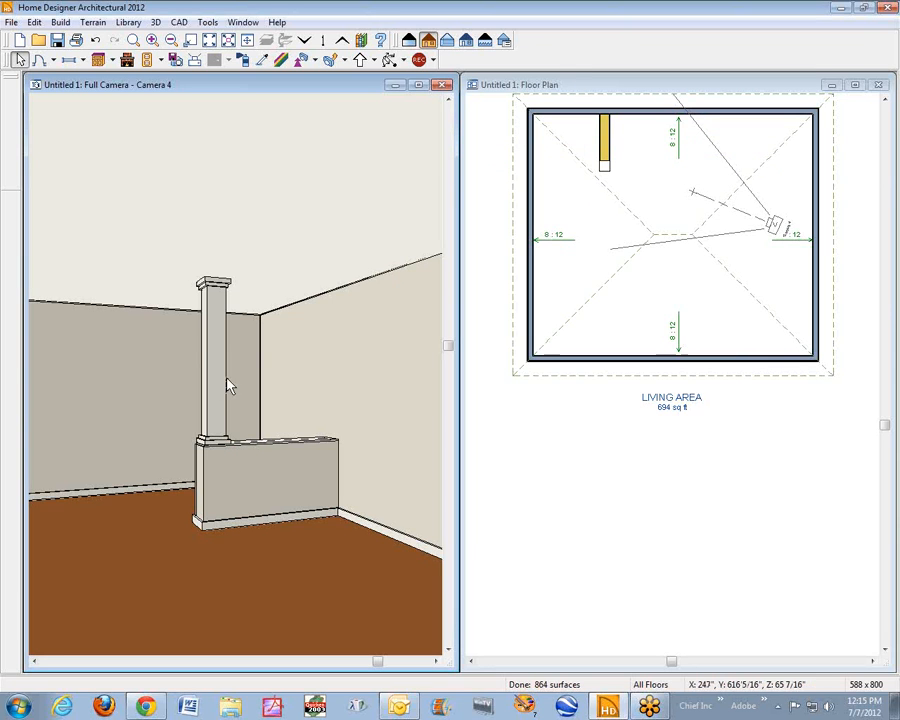
click(443, 85)
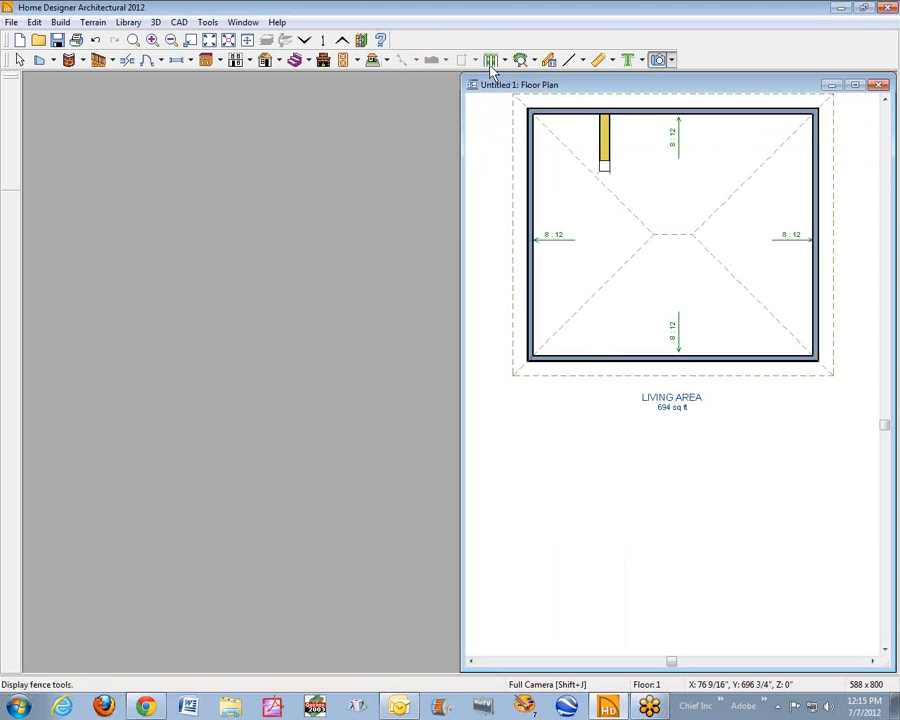
Step: Create a cross section/elevation in the floor plan facing the half-wall and column, and tile both views vertically
click(673, 61)
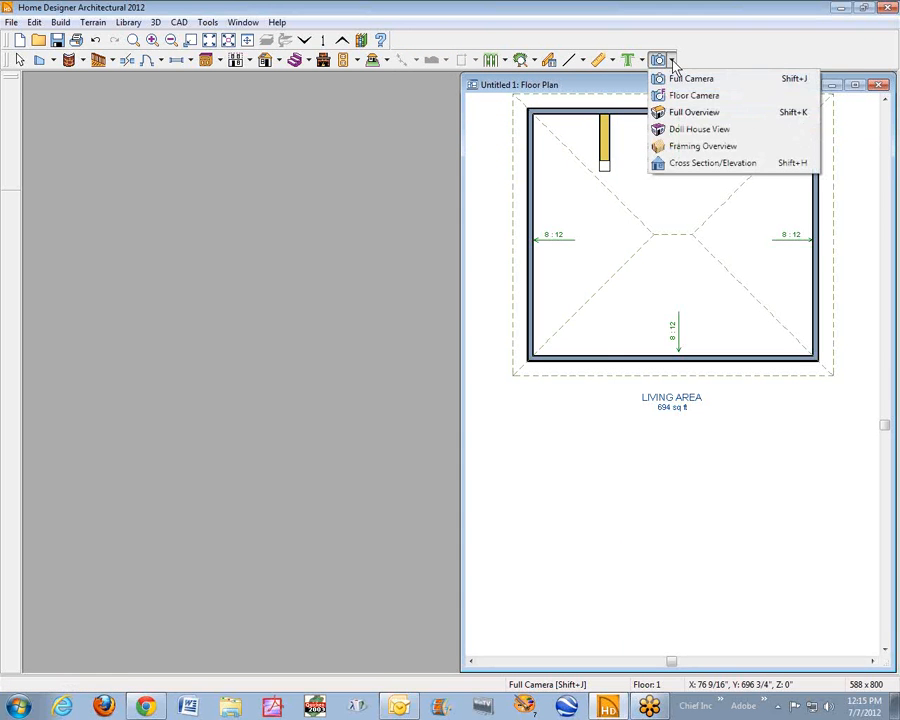
click(673, 163)
drag(645, 150, 566, 160)
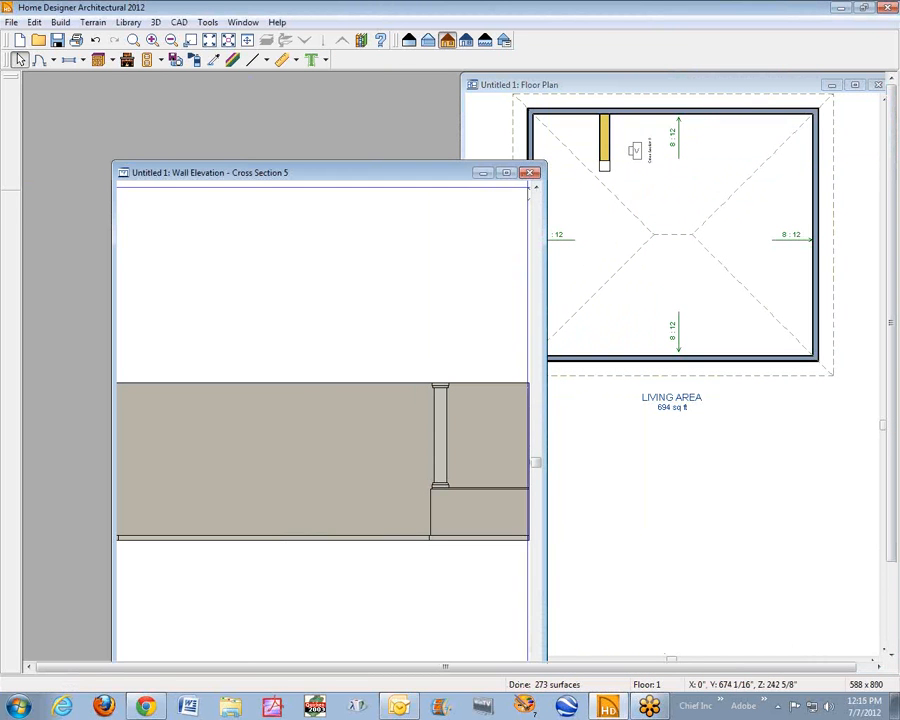
key(shift+F7)
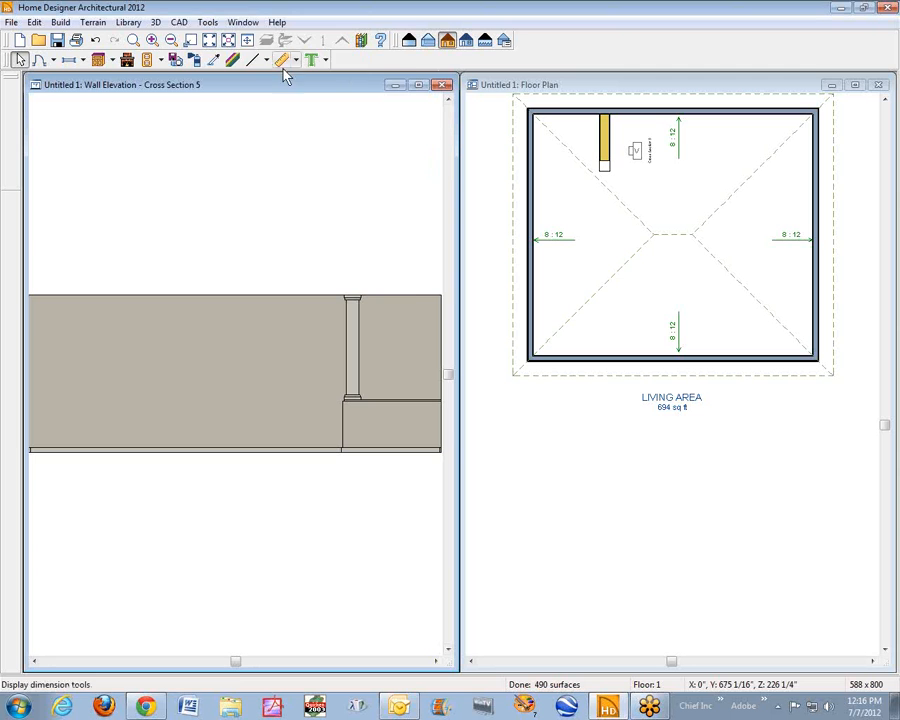
click(244, 22)
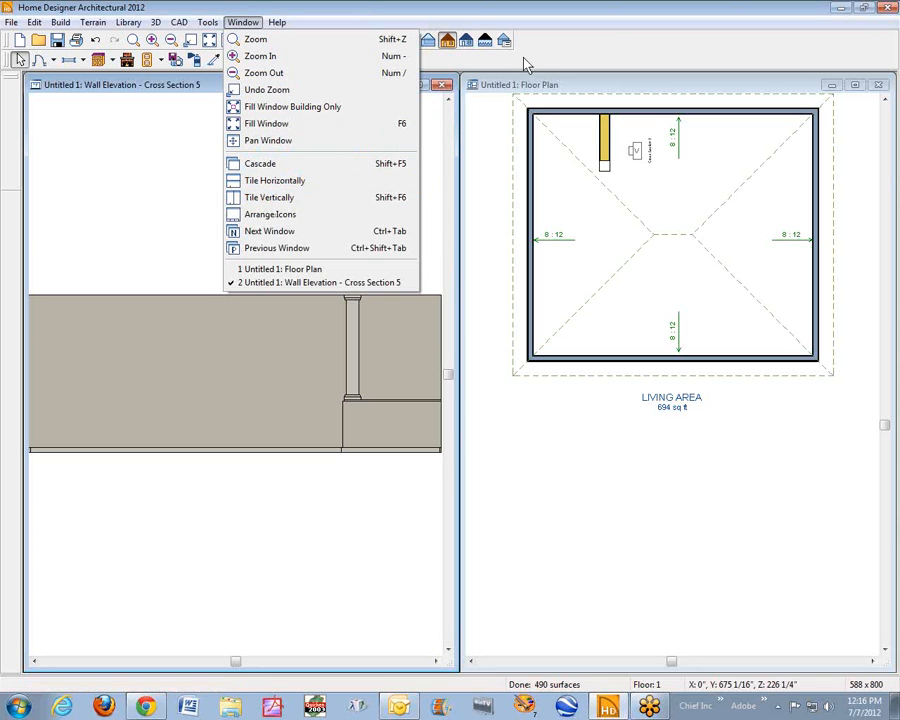
click(568, 49)
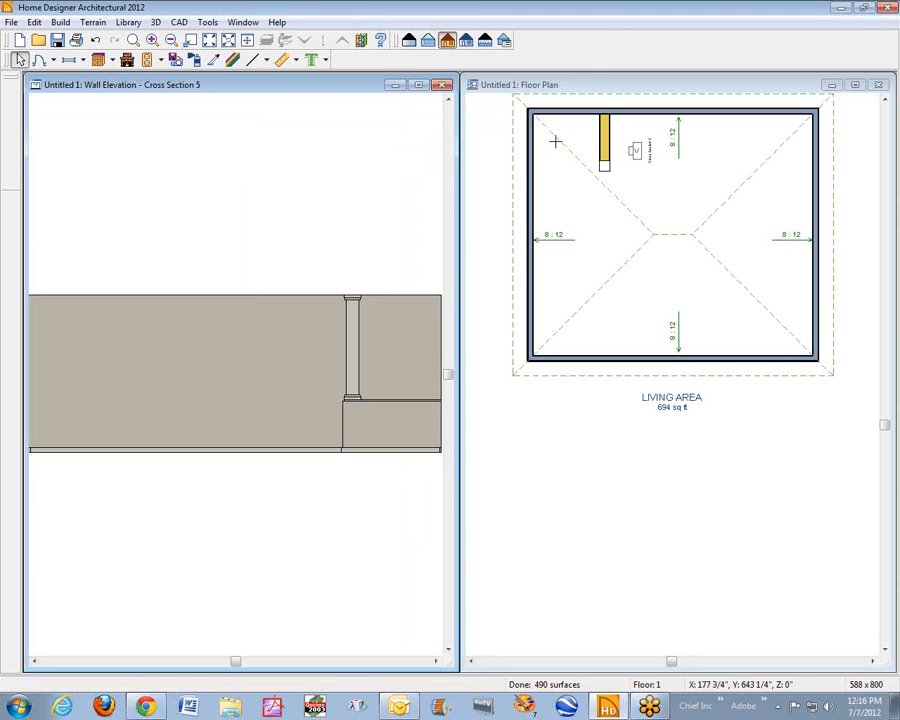
Step: Delete the column, the CAD box beneath it and the half-wall from the floor plan
click(594, 88)
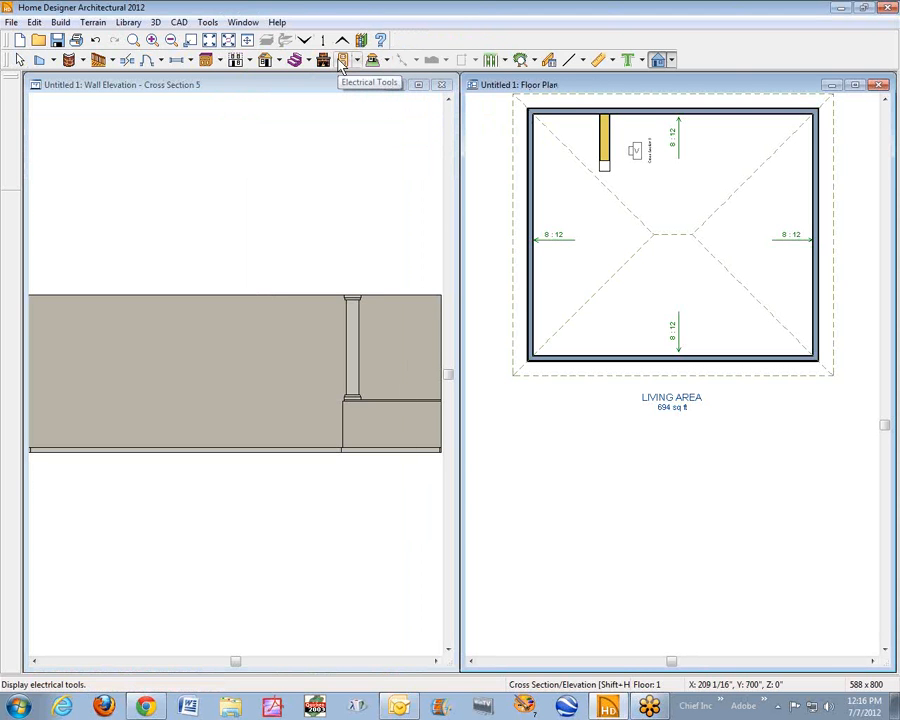
click(133, 40)
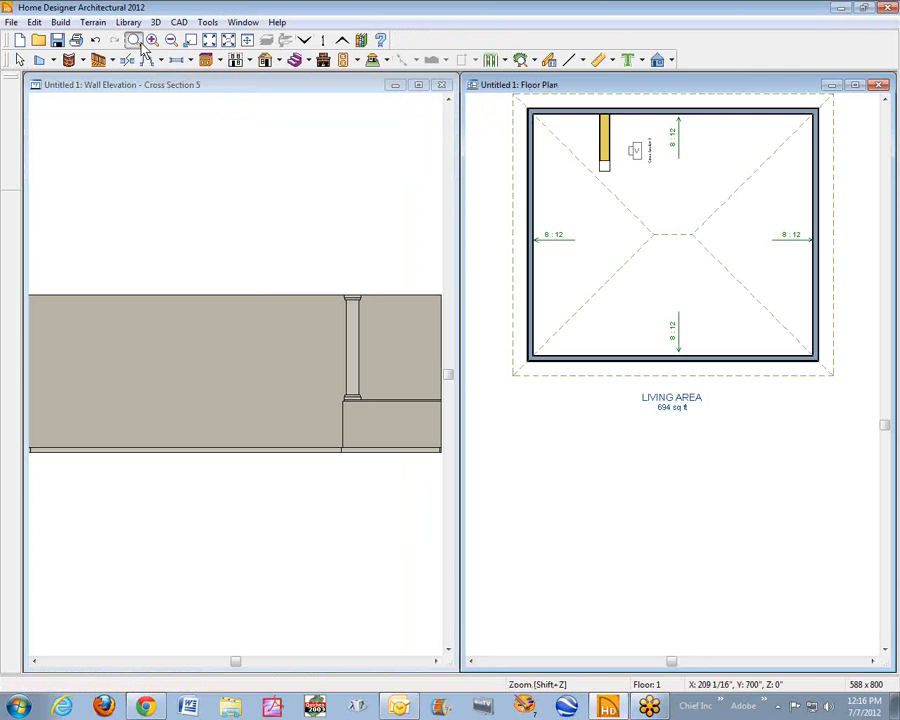
drag(555, 111, 693, 207)
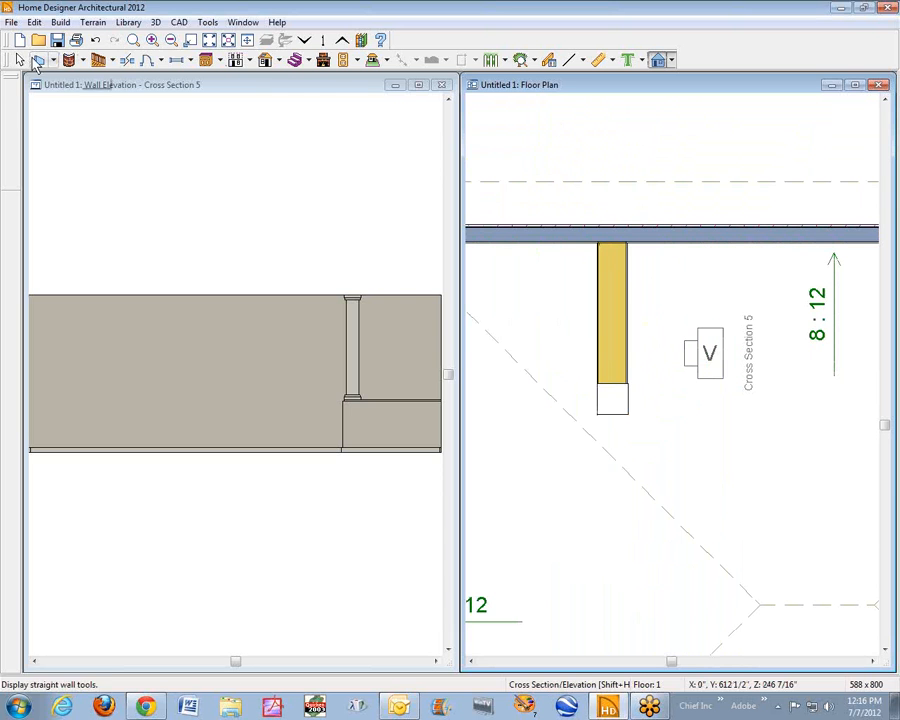
click(19, 60)
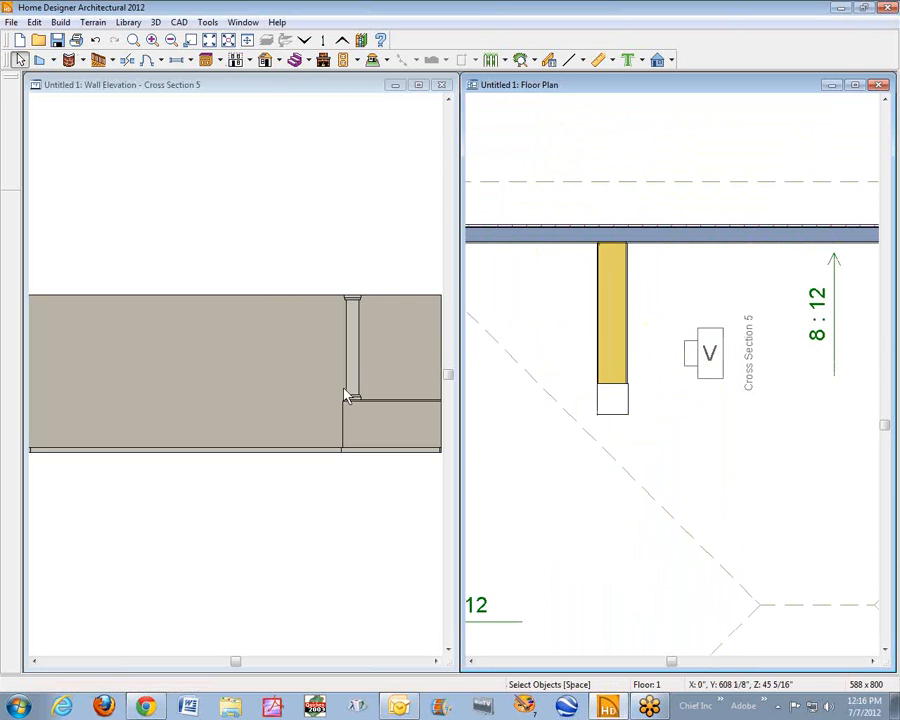
scroll(557, 278, down, 1)
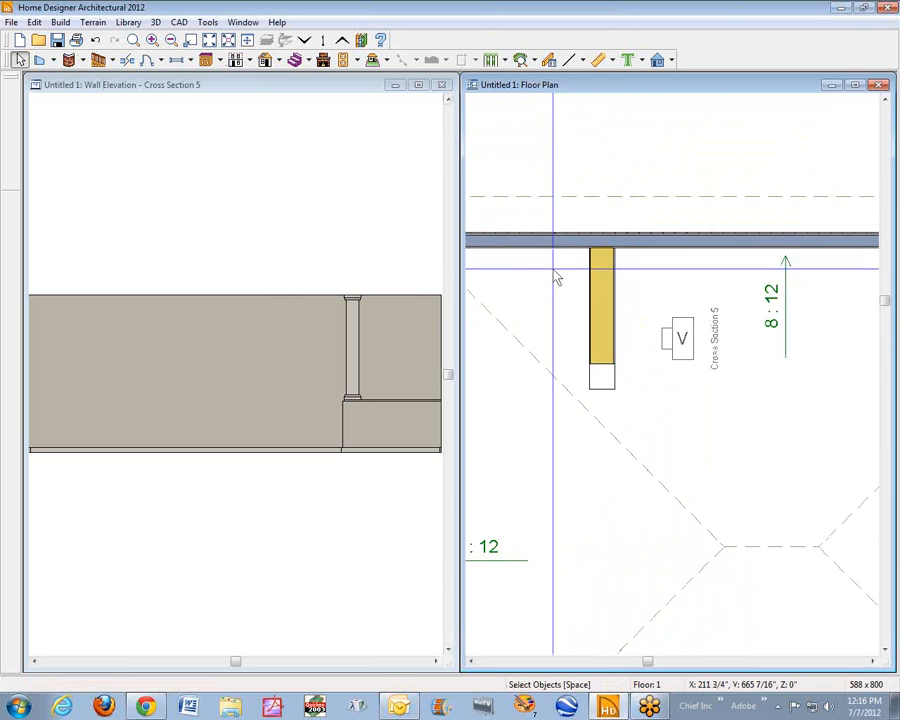
scroll(552, 275, down, 2)
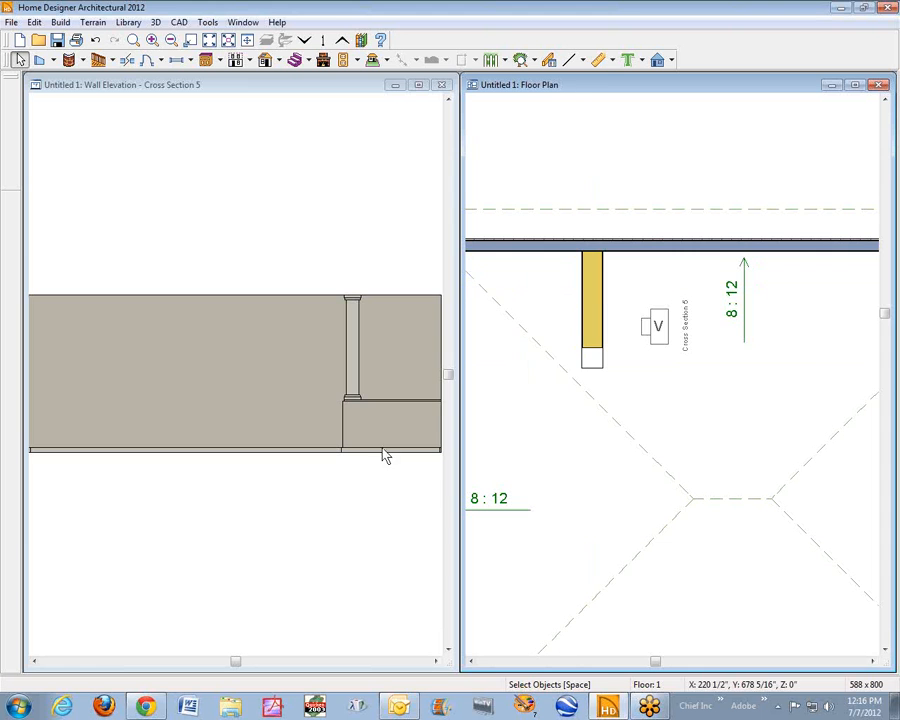
click(592, 357)
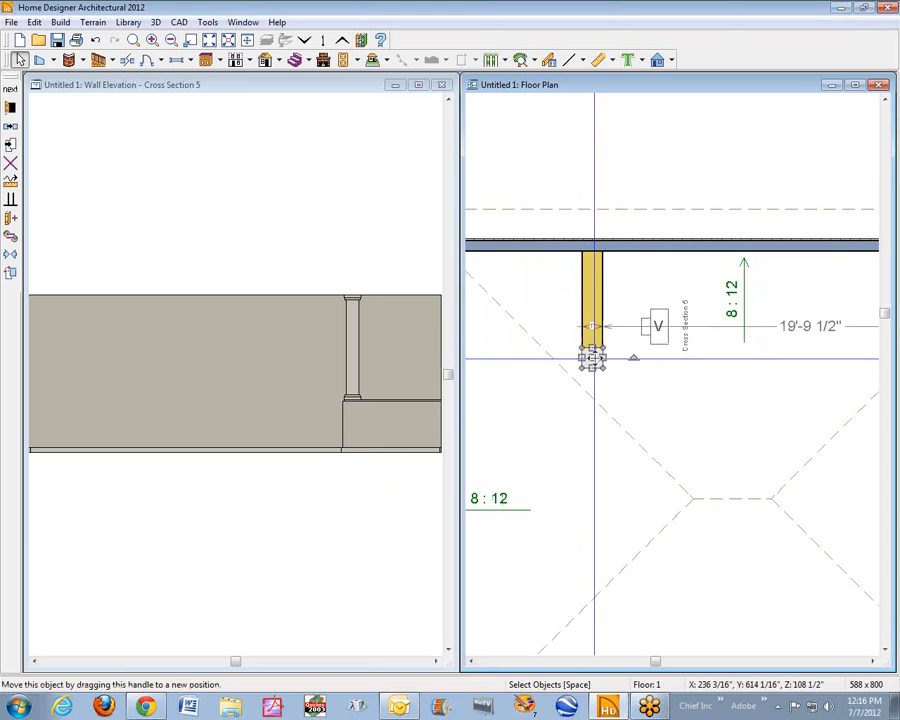
key(Delete)
click(602, 364)
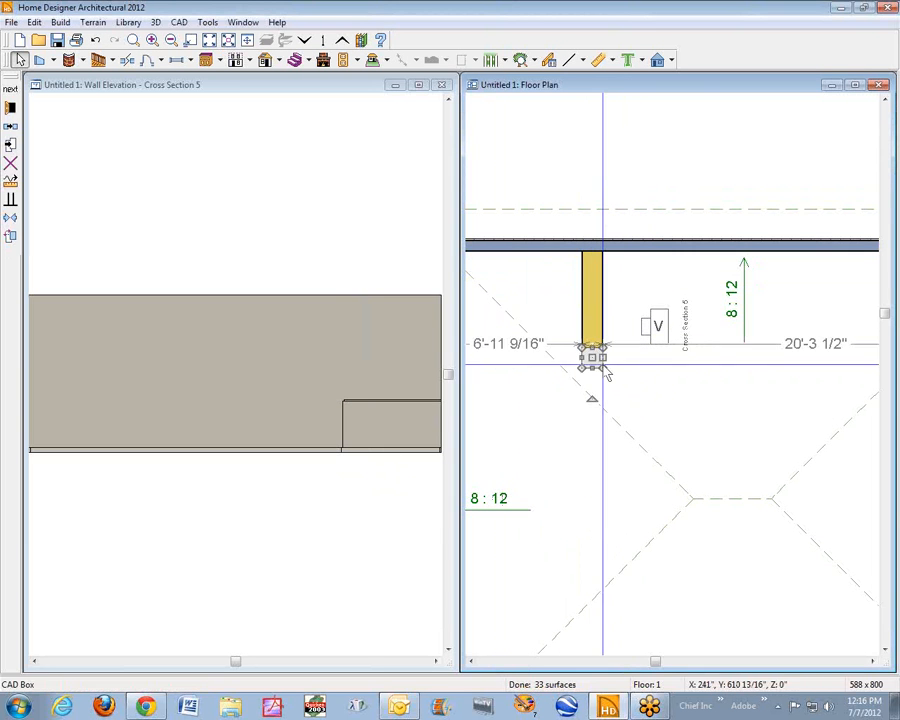
key(Delete)
click(597, 348)
key(Delete)
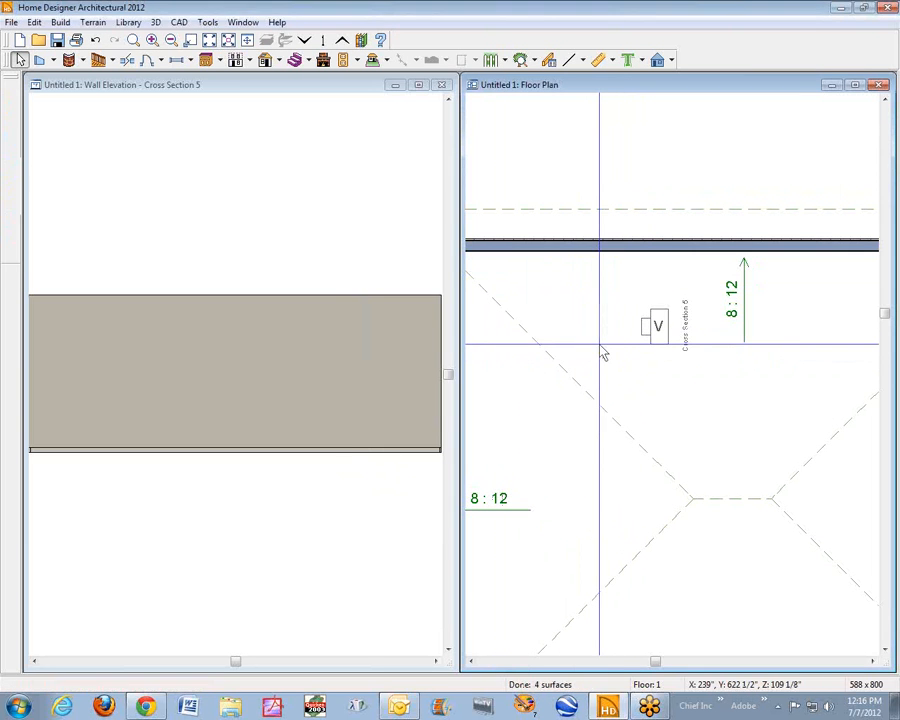
Step: Draw a straight half-wall about 7'-9" long, perpendicular to the upper exterior wall in the floor plan
click(53, 61)
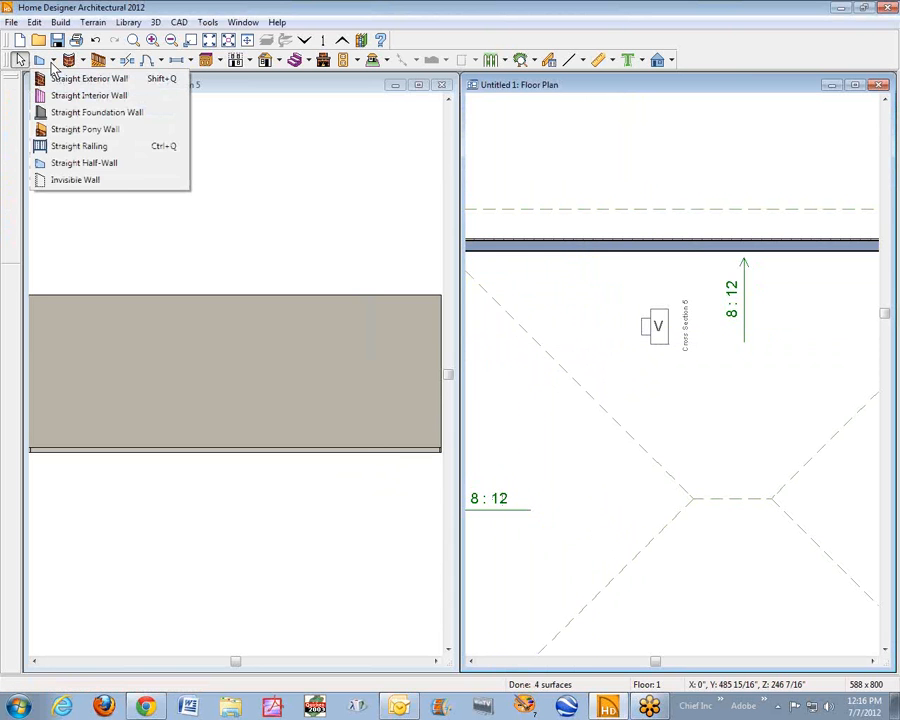
click(65, 164)
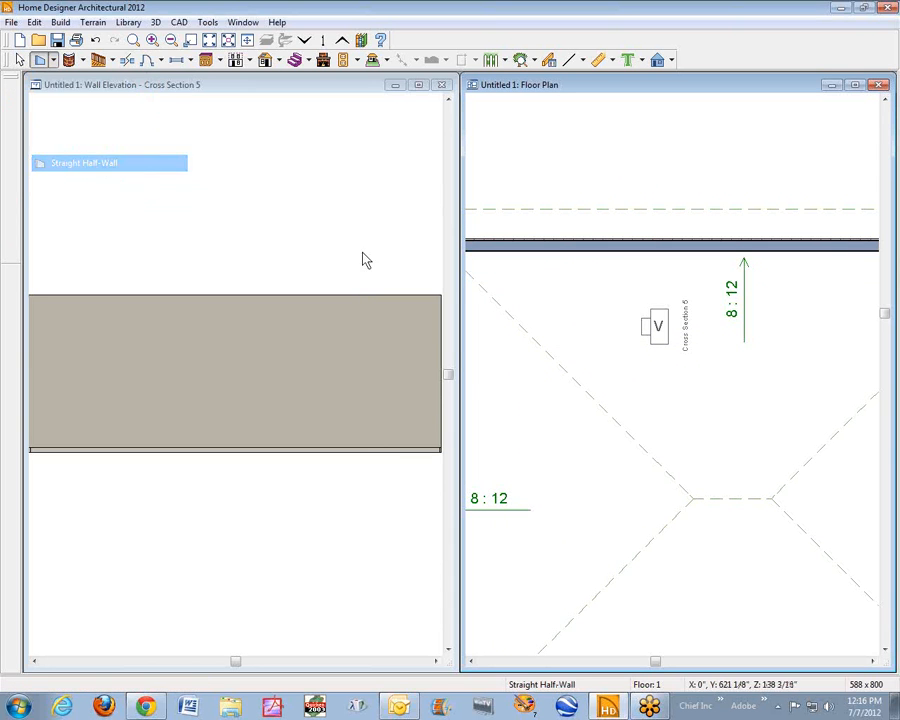
drag(541, 243, 541, 412)
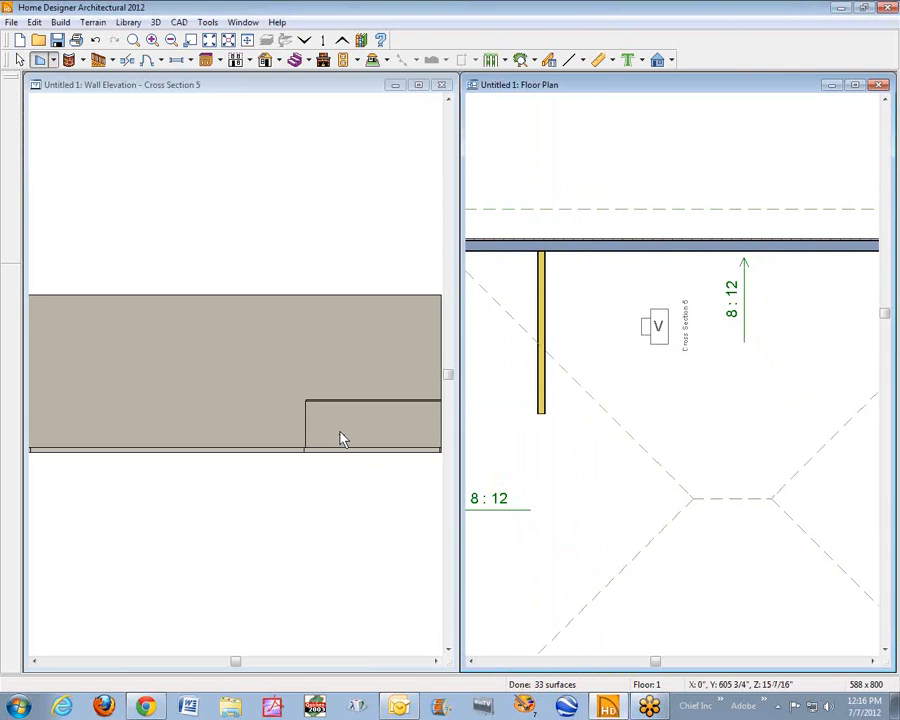
Step: Open the new half-wall's railing specification and increase its railing height
right_click(541, 375)
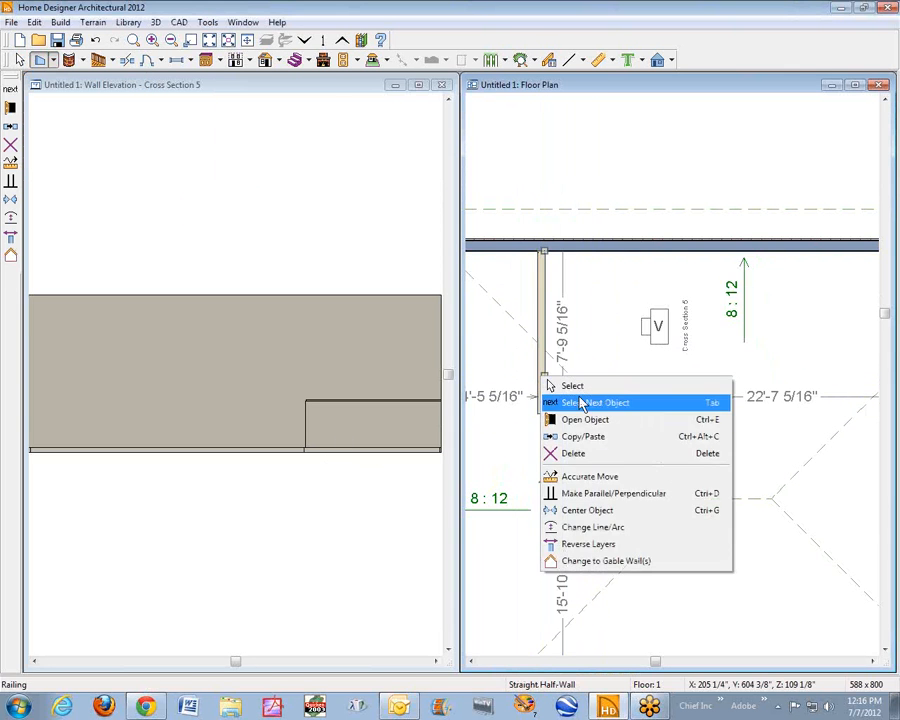
click(610, 416)
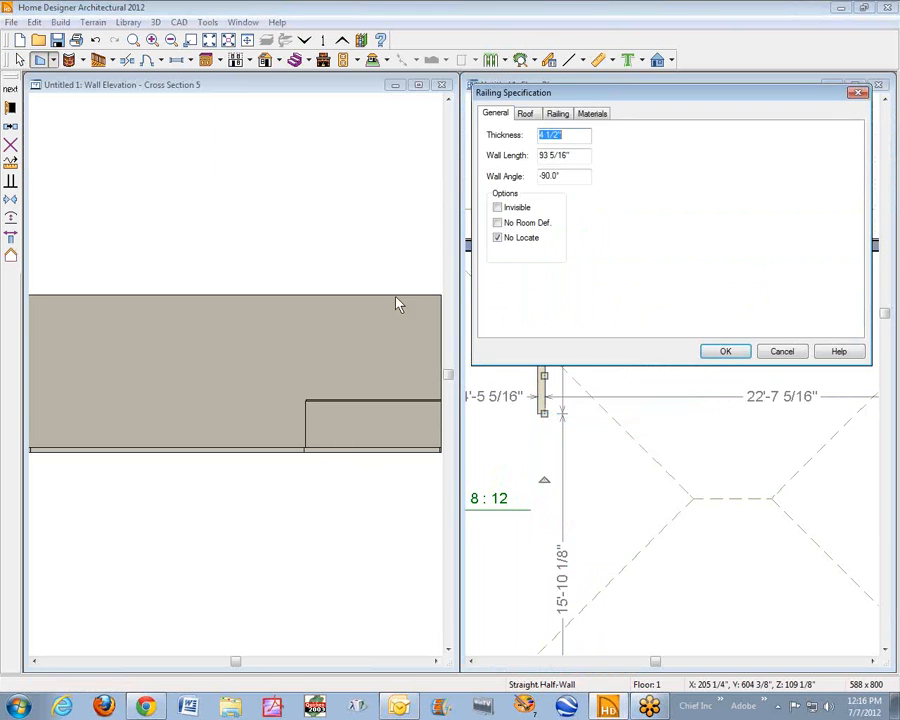
click(556, 114)
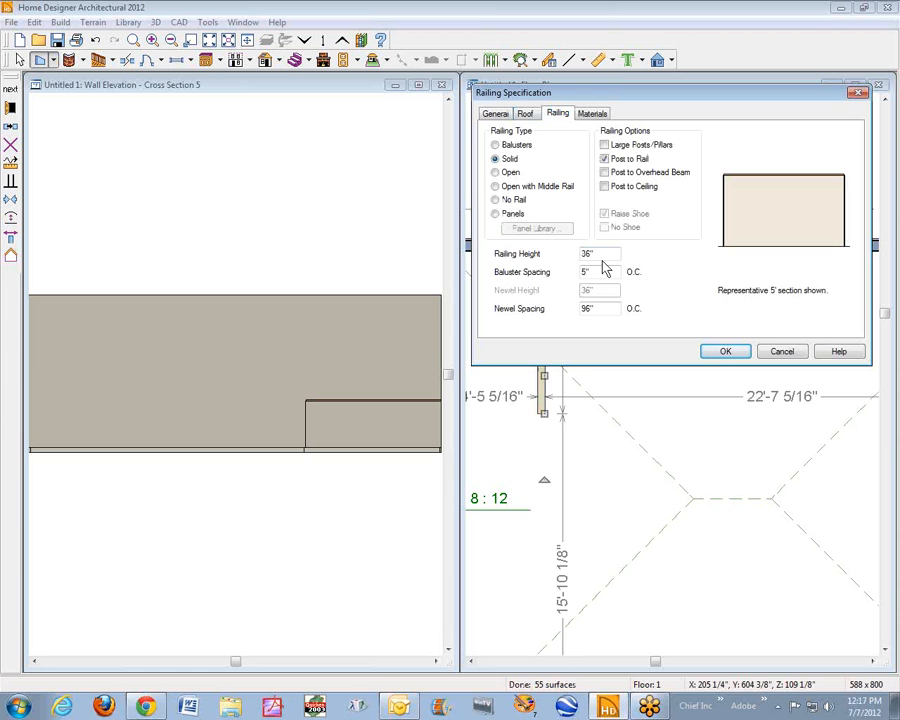
drag(600, 254, 510, 254)
click(729, 351)
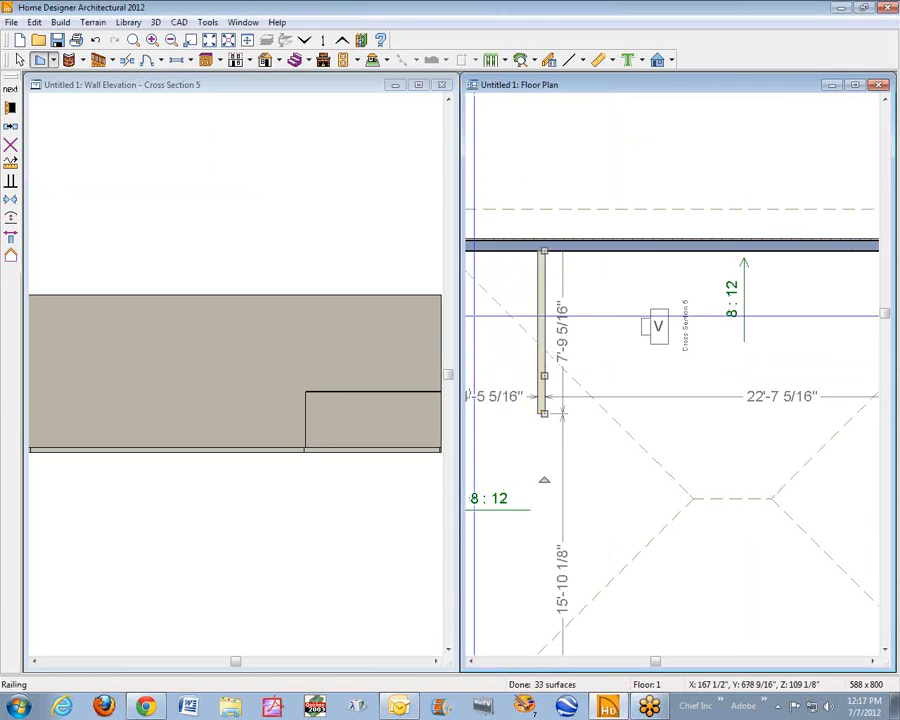
Step: Add a vertical end-to-end dimension from the floor to the half-wall's top in the wall elevation
click(350, 97)
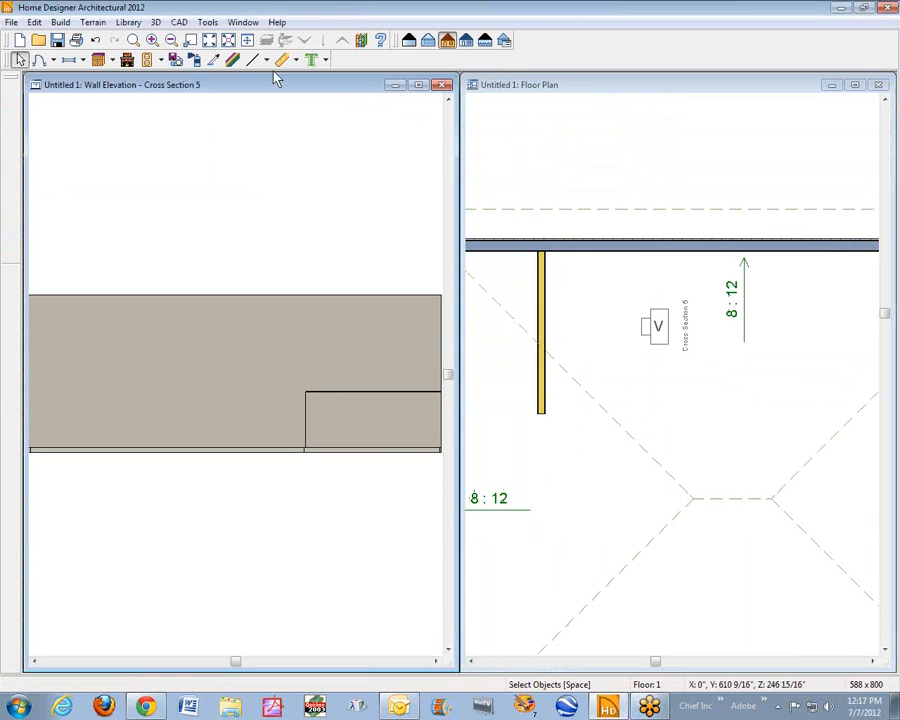
click(133, 40)
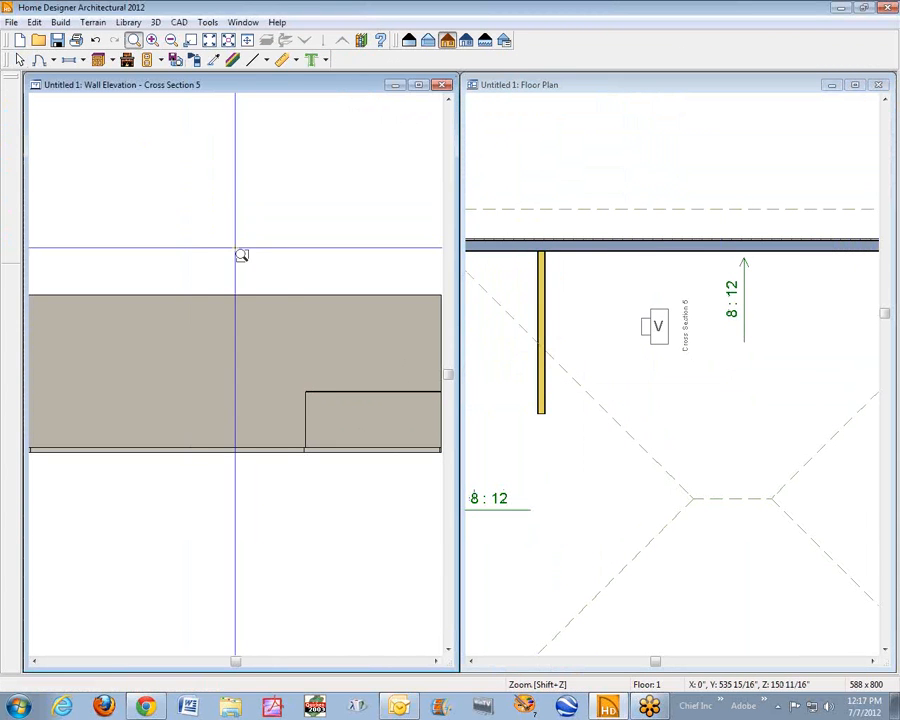
drag(271, 378, 345, 464)
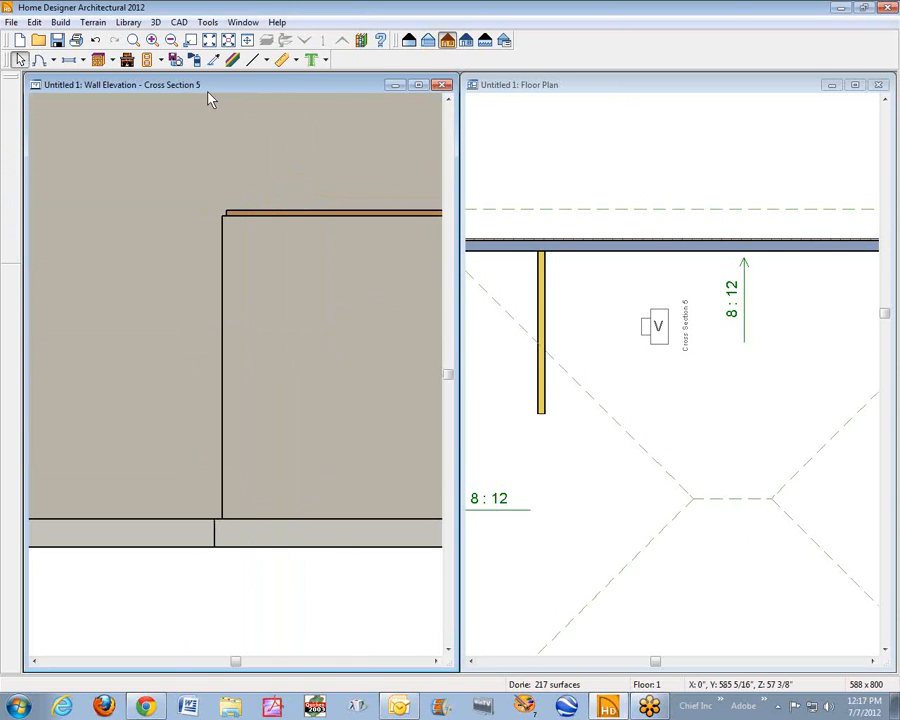
click(296, 60)
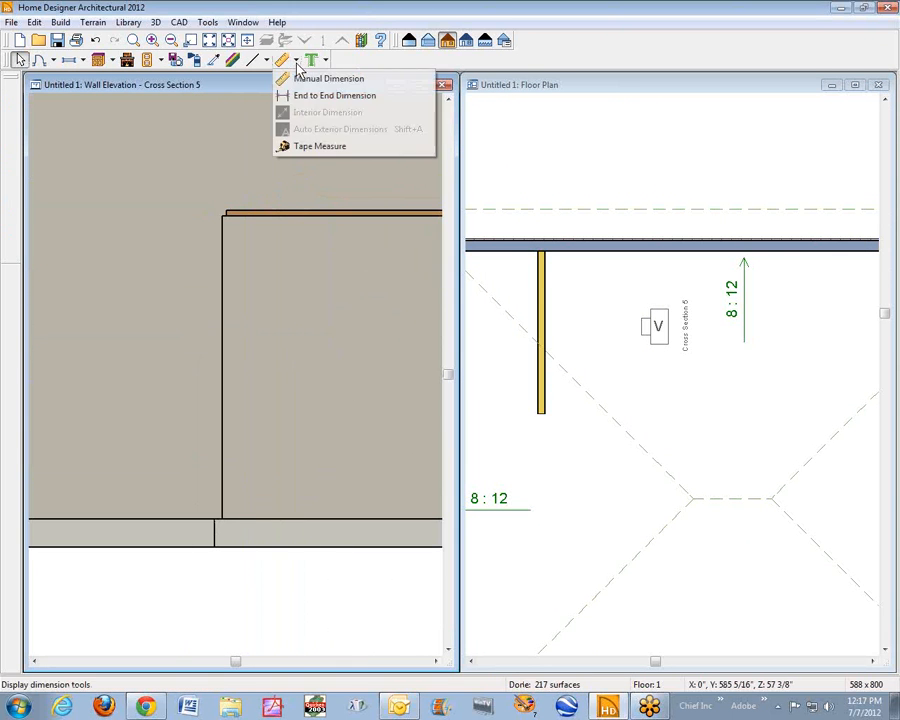
click(372, 98)
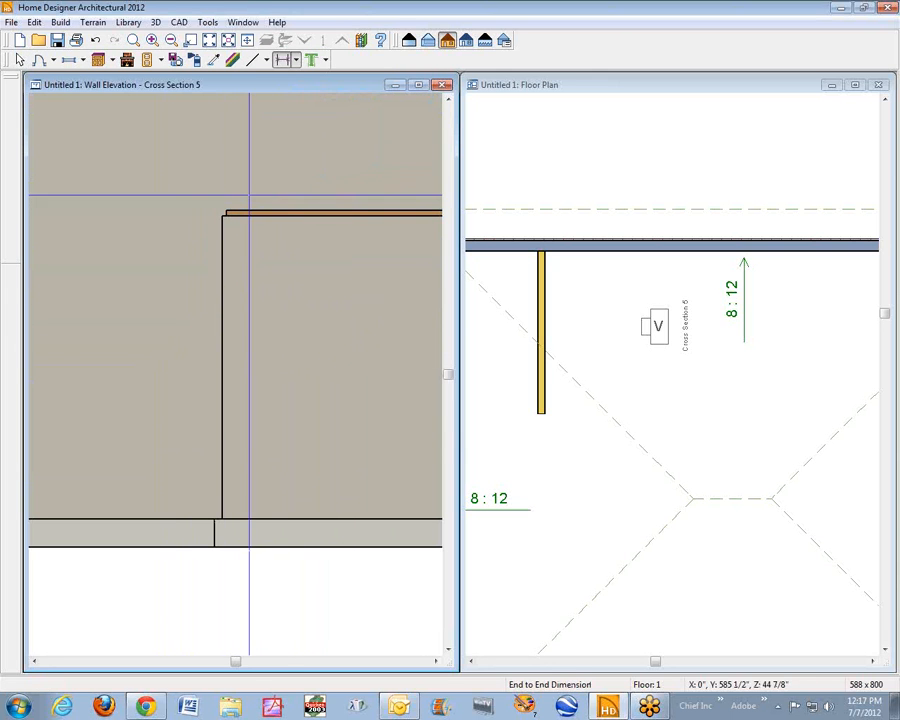
drag(261, 464, 250, 548)
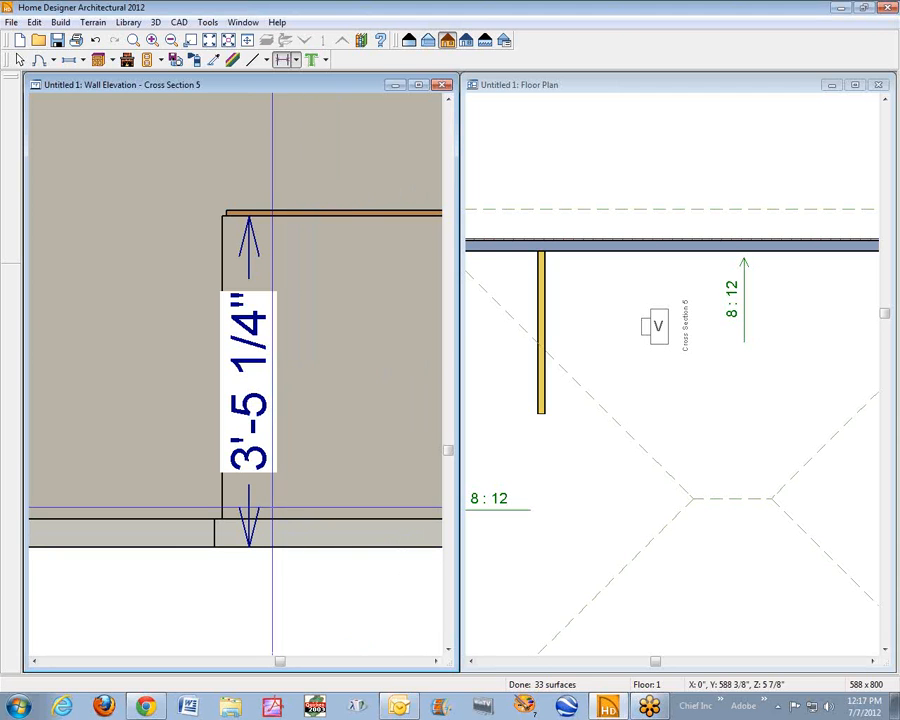
Step: Move the height dimension beyond the half-wall's free end and try to extend it to the top of the cap
key(space)
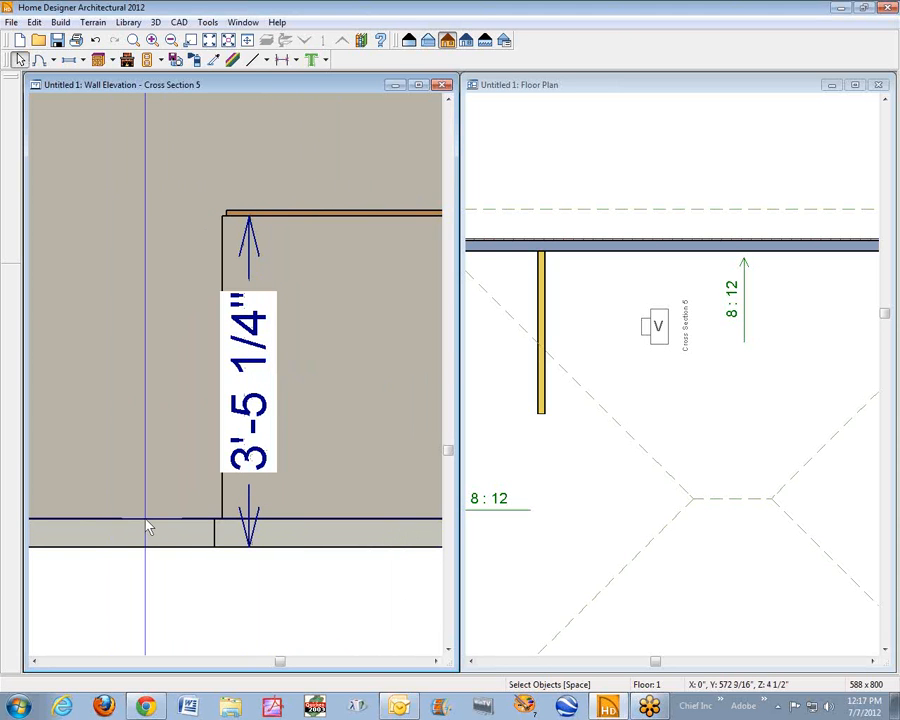
click(249, 490)
drag(249, 490, 158, 488)
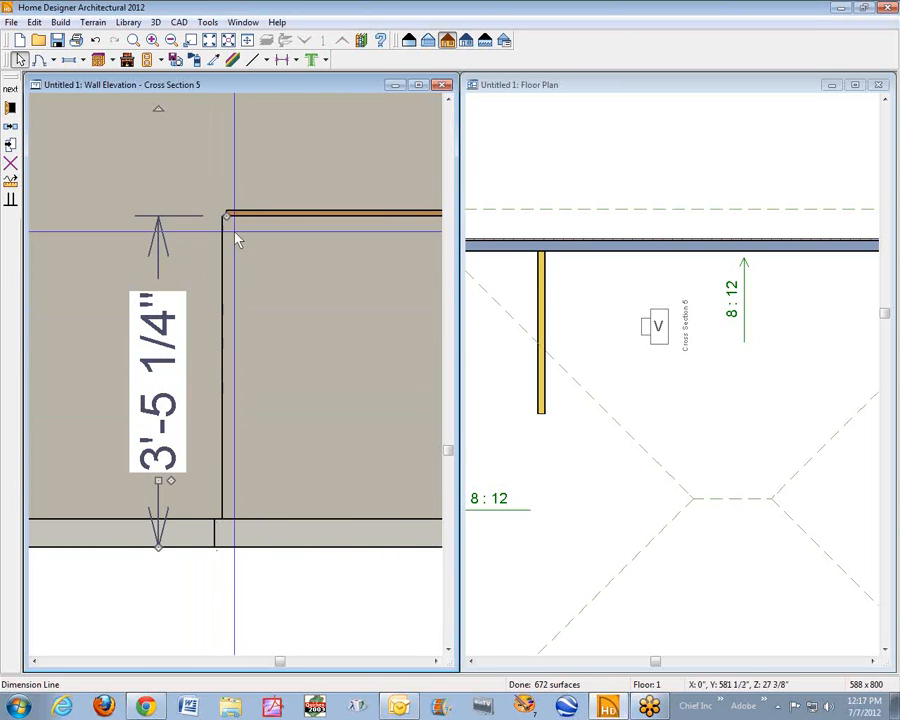
mouse_move(226, 216)
mouse_down()
mouse_move(241, 207)
mouse_move(226, 216)
mouse_move(232, 208)
mouse_up()
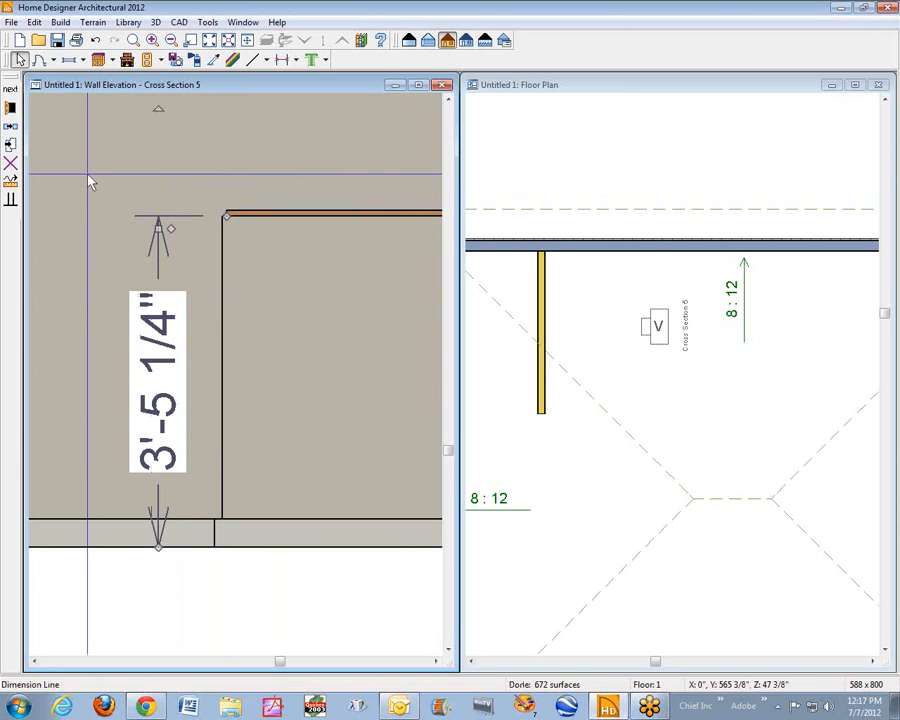
Step: Draw a horizontal CAD line level with the top of the half-wall's cap, just beyond its free end in the elevation
click(179, 22)
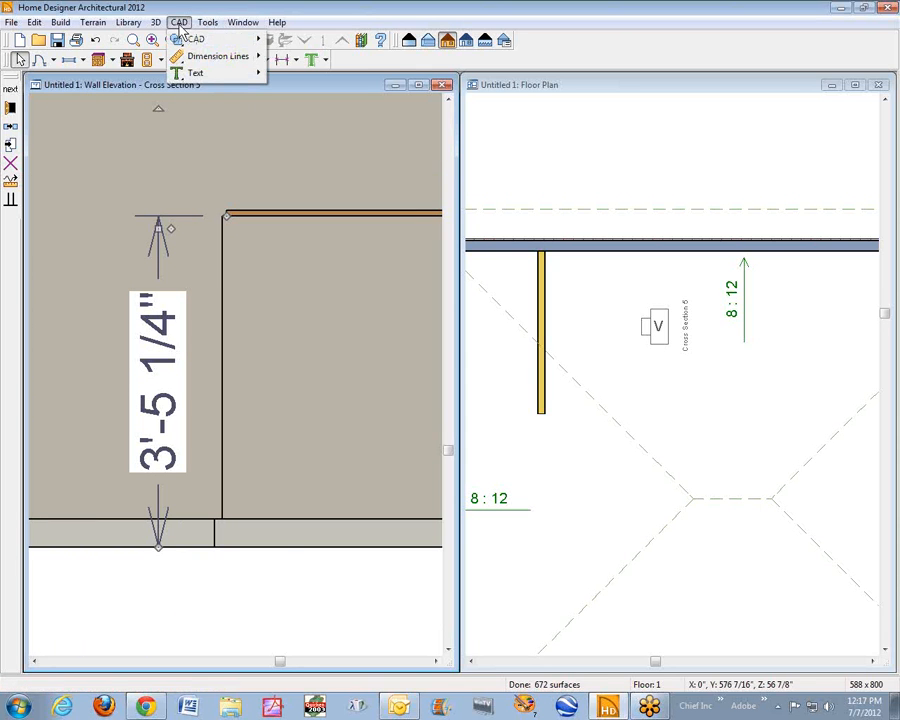
mouse_move(207, 45)
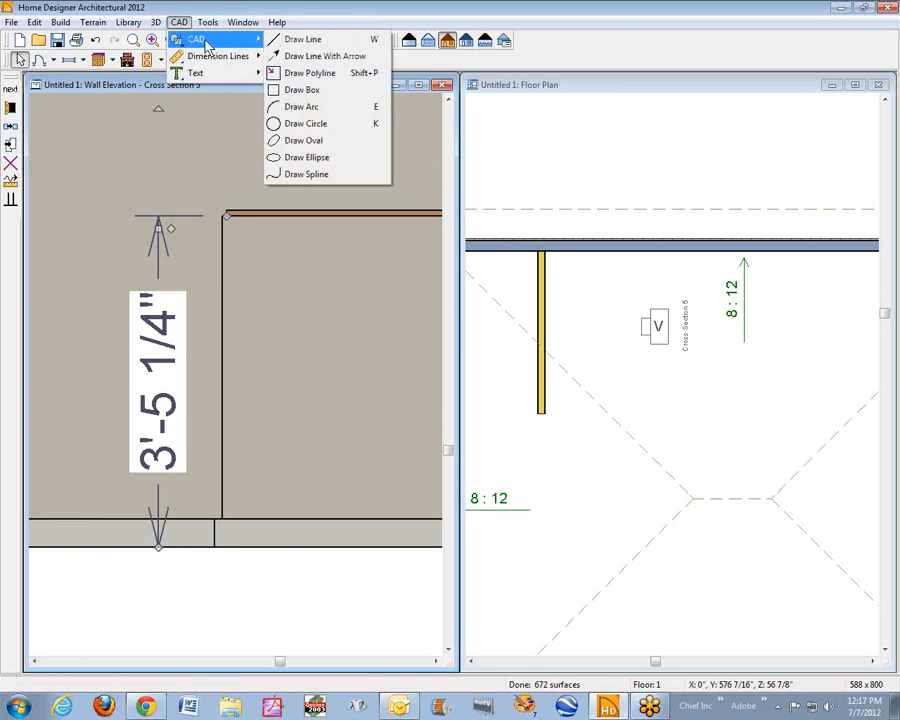
click(300, 39)
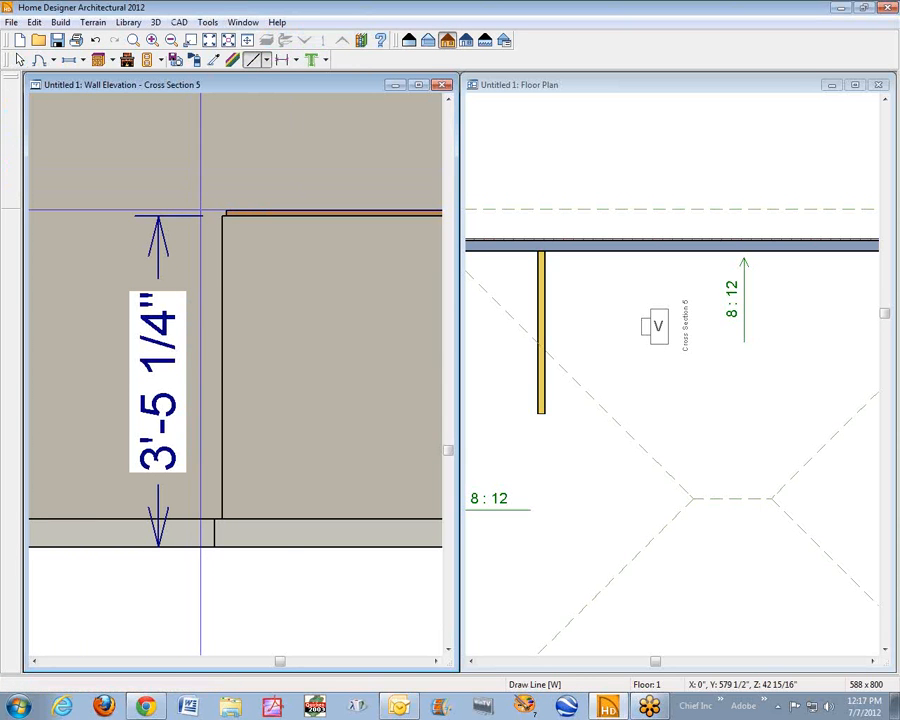
drag(202, 210, 102, 210)
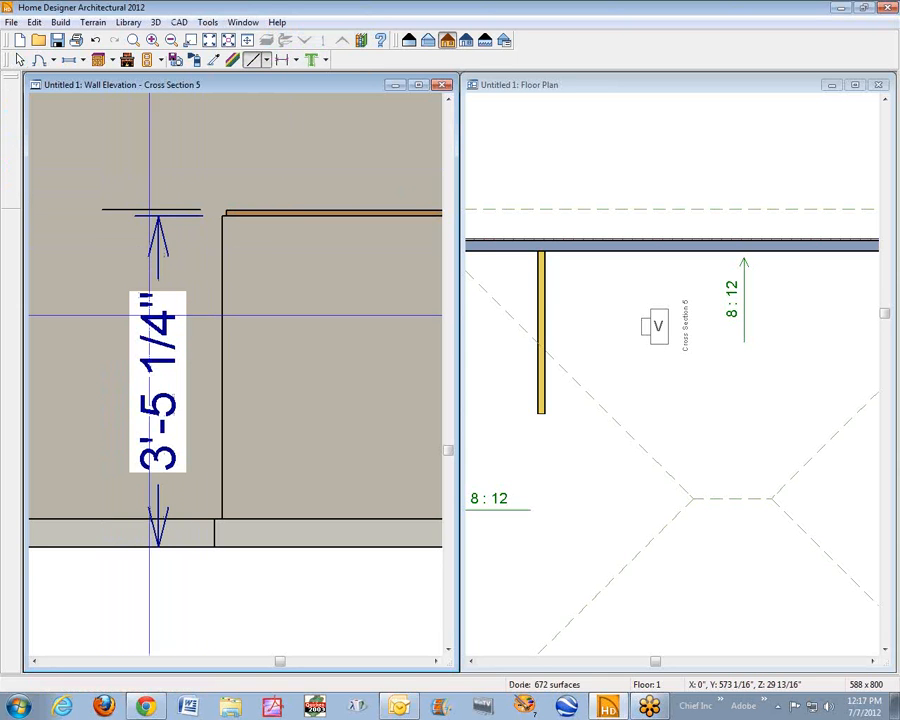
key(space)
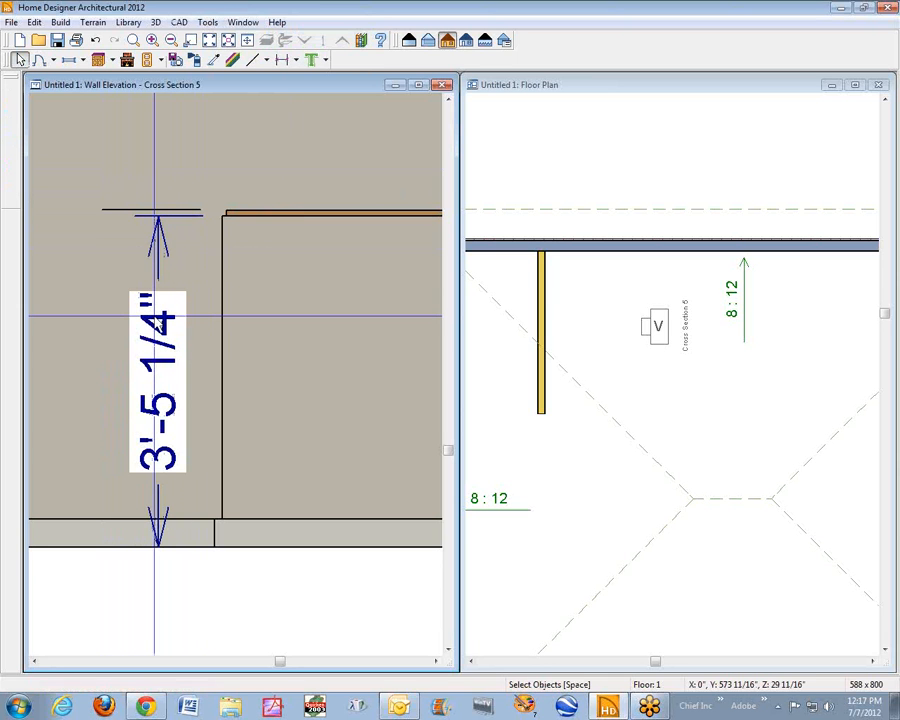
Step: Extend the height dimension up to the CAD line and set the line's height above the floor to 42 inches
click(156, 316)
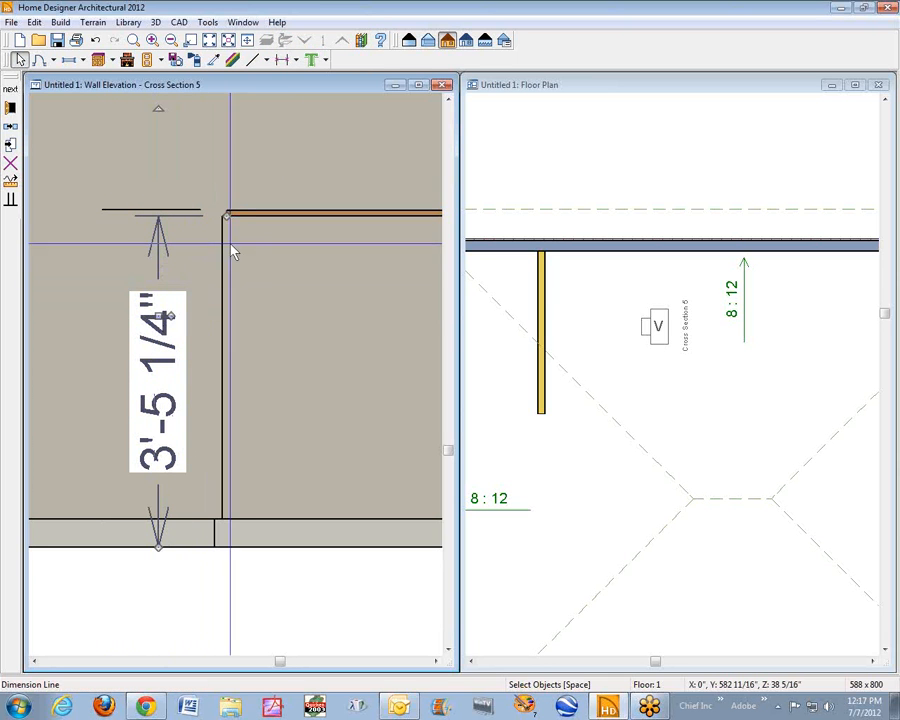
drag(226, 213, 183, 210)
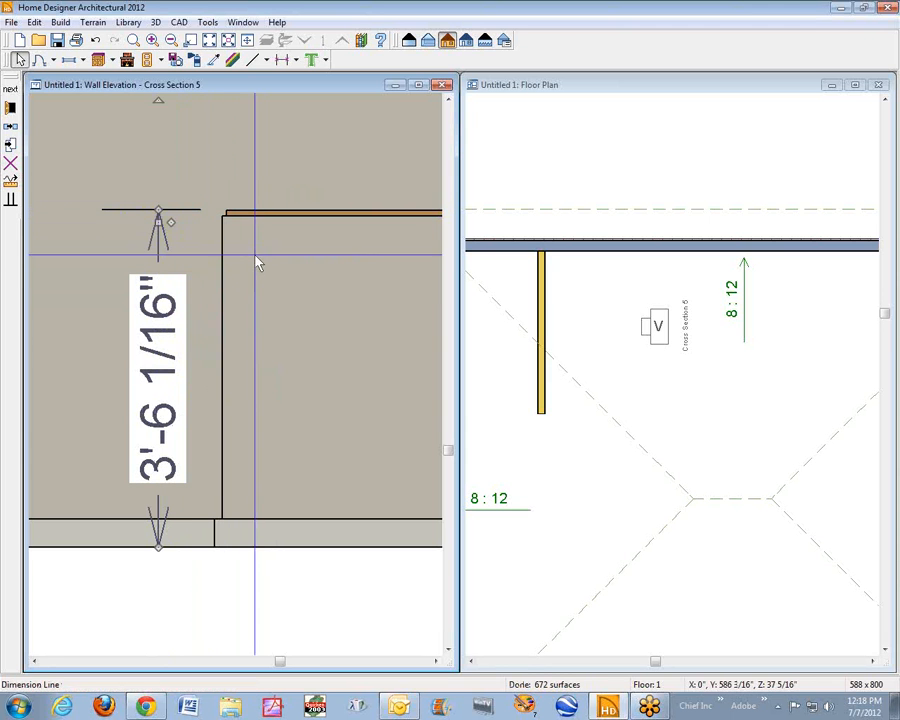
click(110, 210)
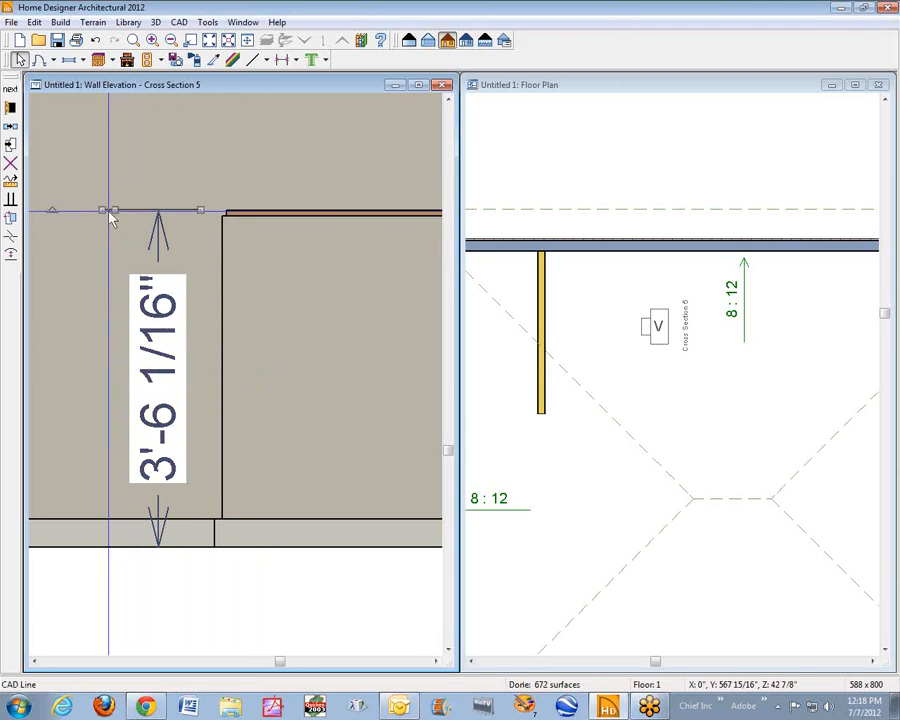
click(160, 388)
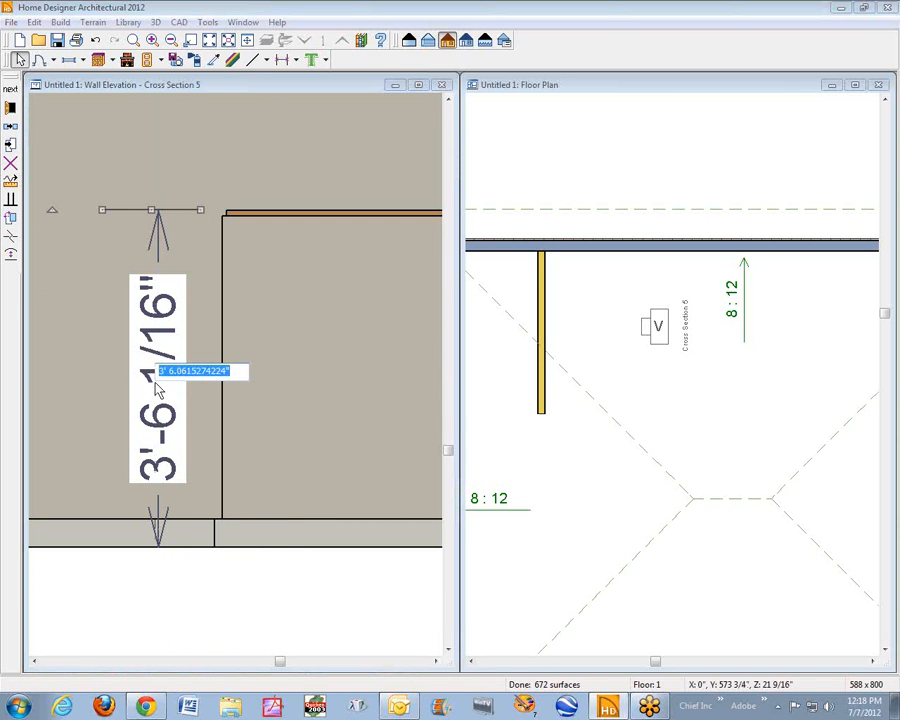
text(42)
key(Return)
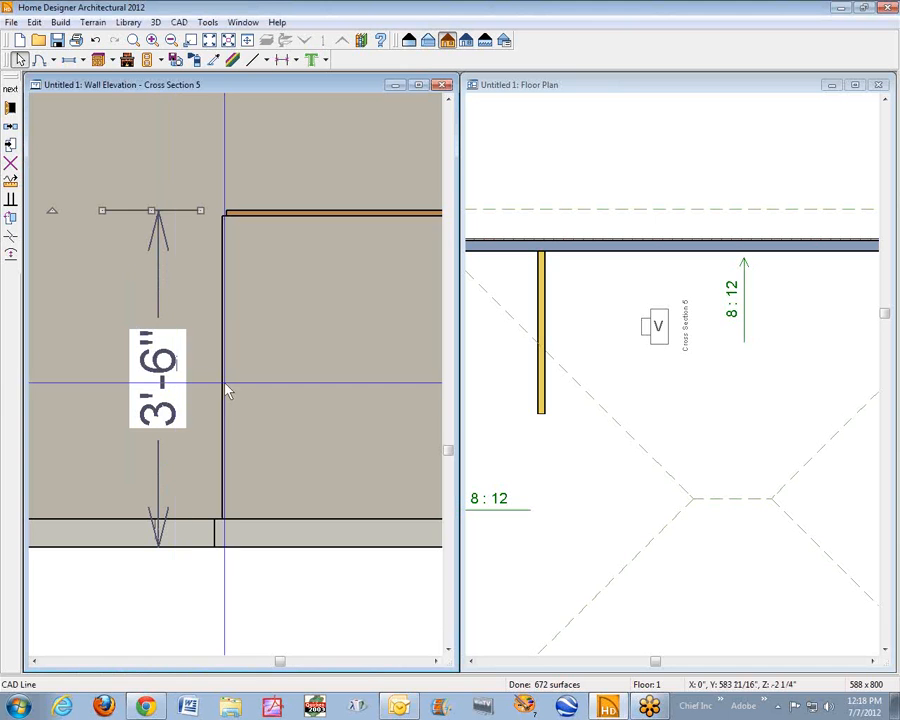
click(260, 255)
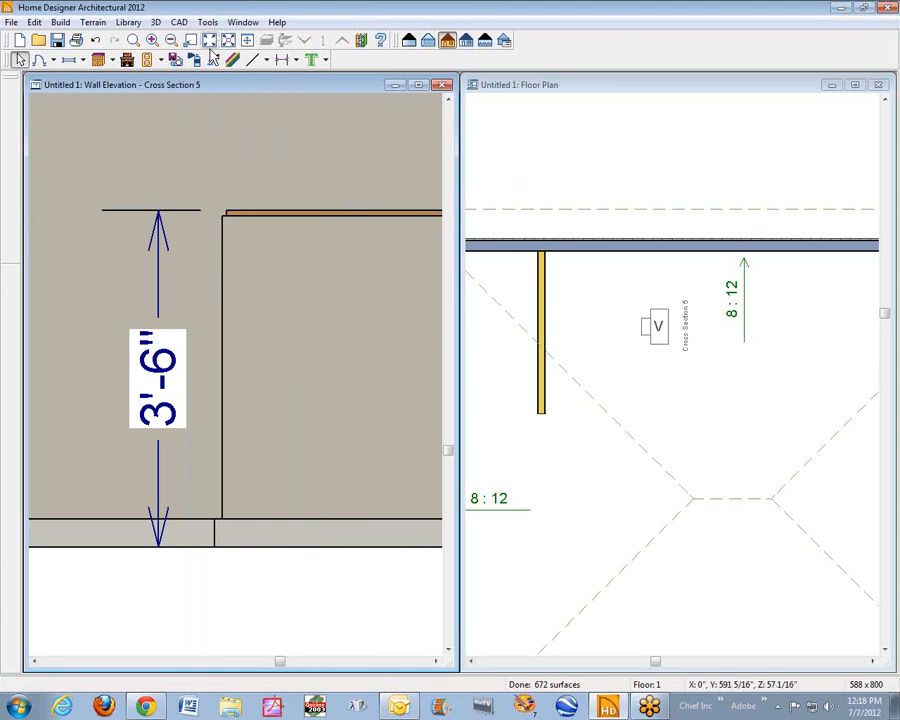
Step: Increase the half-wall's thickness in its railing specification
click(172, 42)
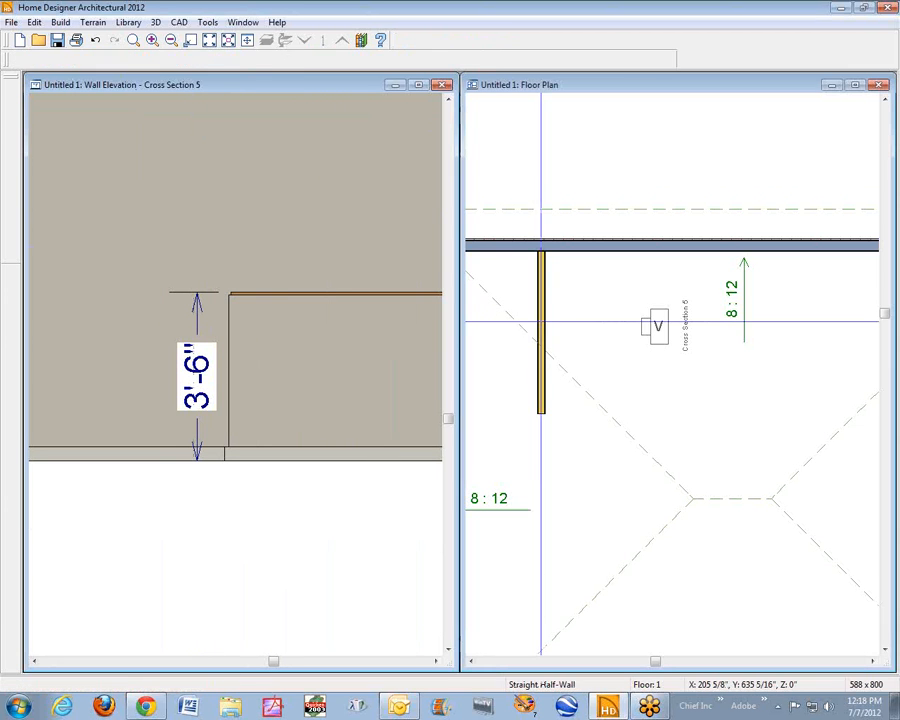
right_click(546, 330)
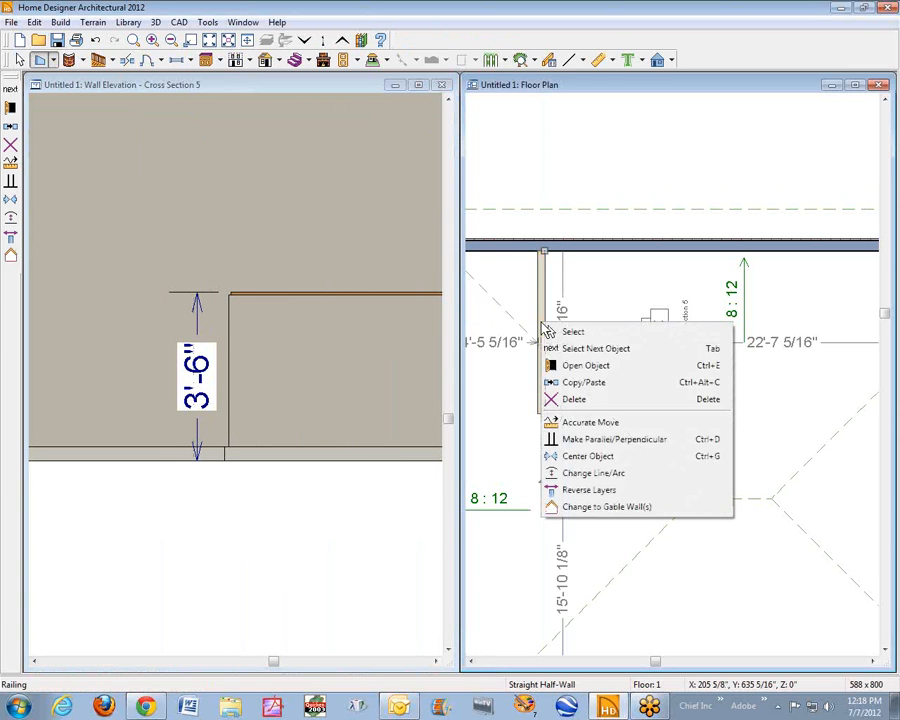
click(622, 368)
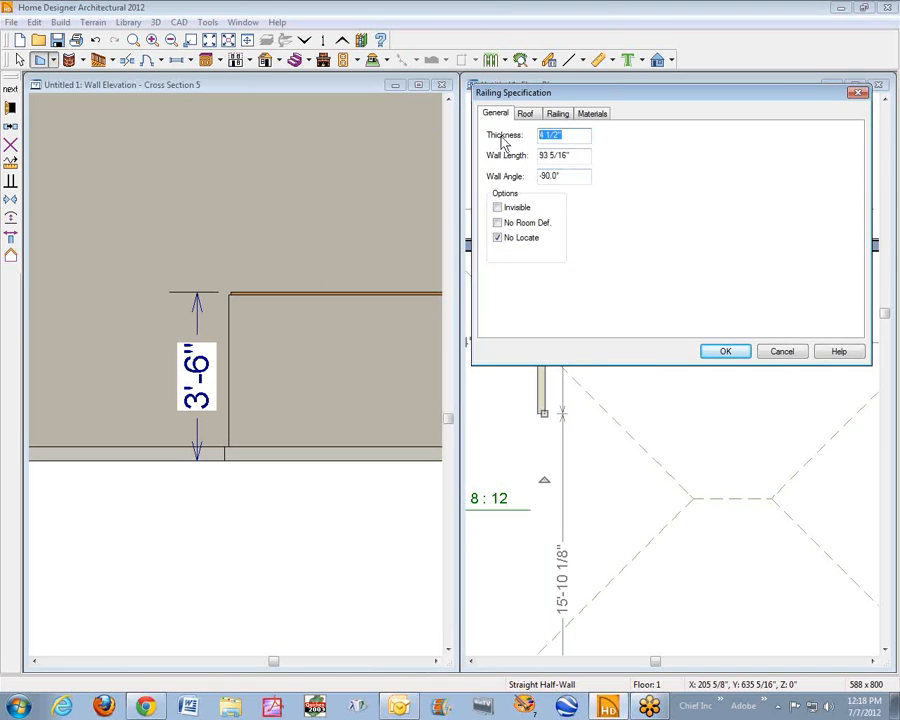
click(726, 352)
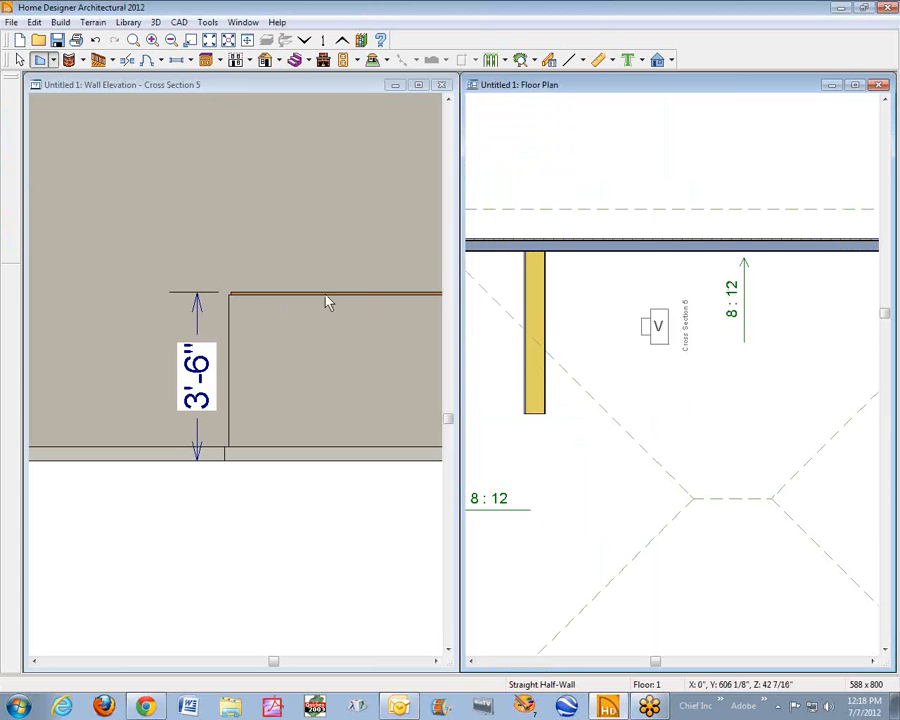
Step: Place a Square Column from the Basic columns library beside the half-wall's free end in the floor plan
click(361, 40)
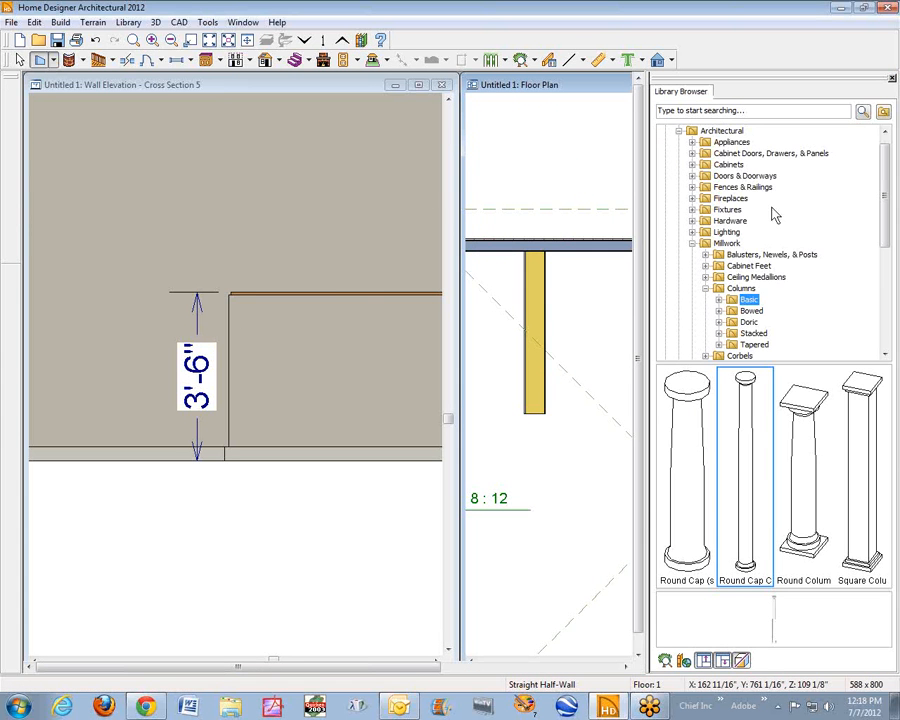
click(855, 450)
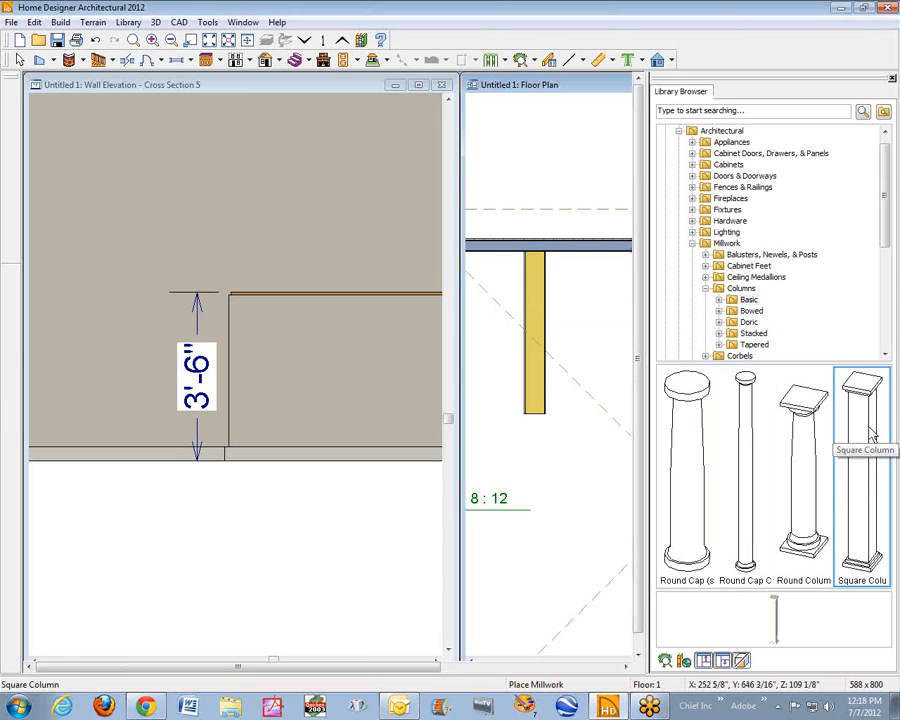
click(567, 396)
key(space)
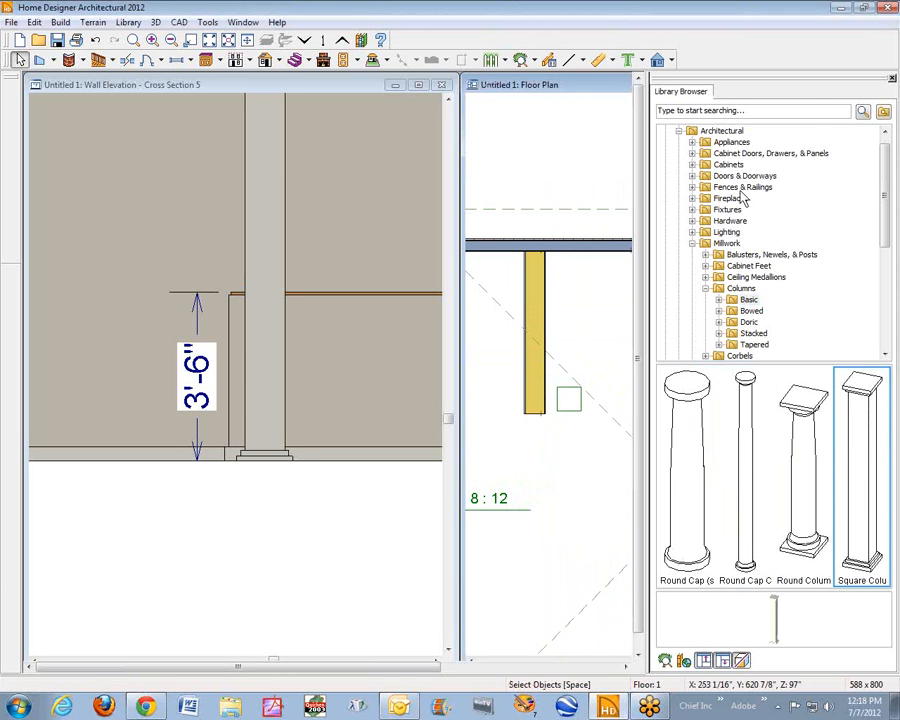
click(891, 80)
Step: Move the square column onto the free end of the half-wall in the floor plan
click(568, 398)
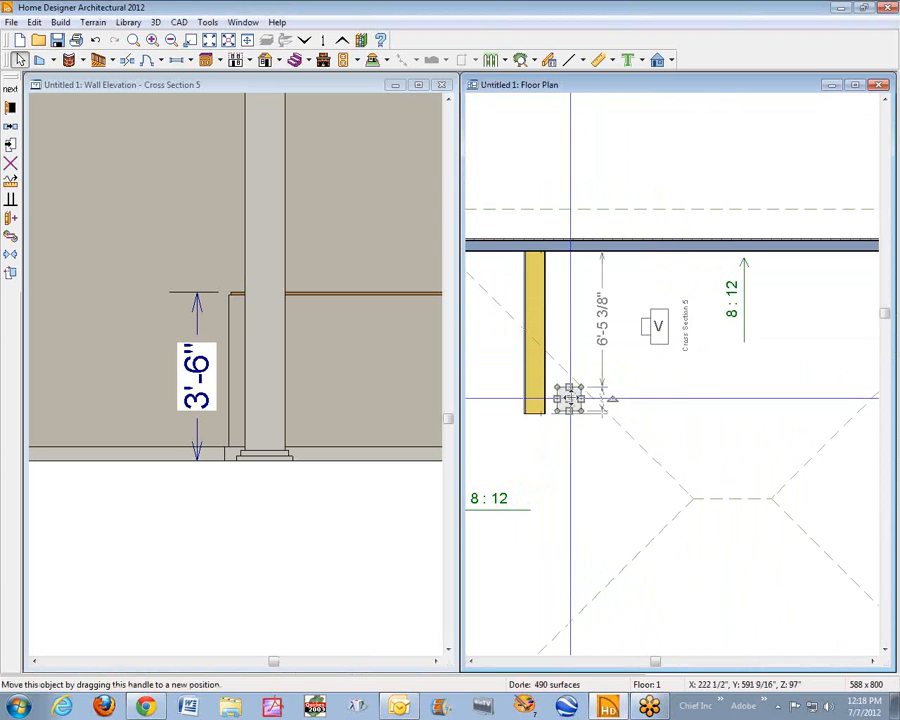
drag(570, 398, 522, 398)
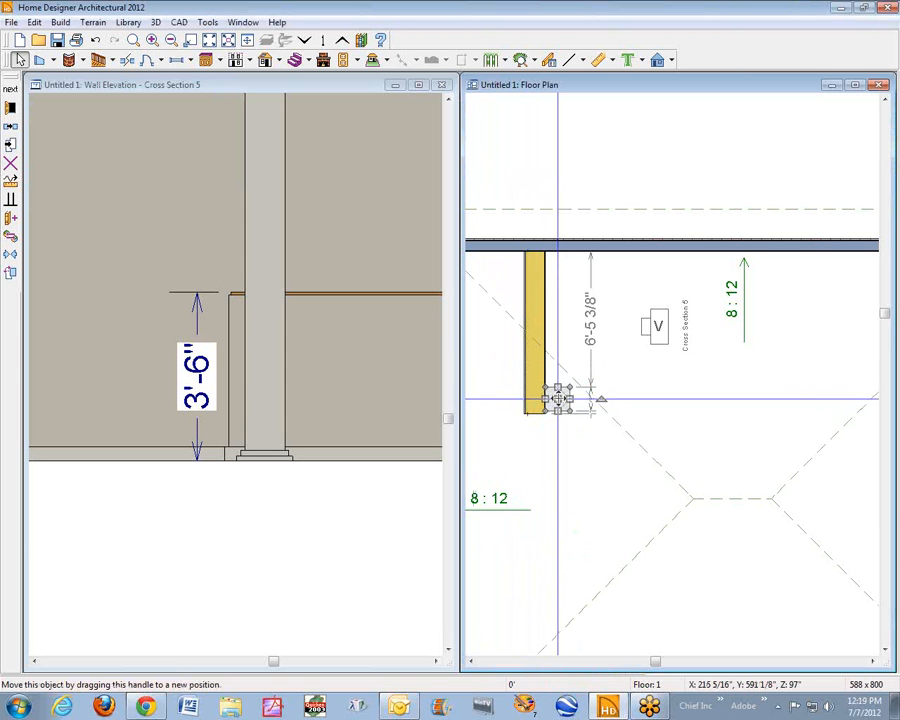
mouse_move(558, 398)
mouse_down()
mouse_move(531, 406)
mouse_move(525, 396)
mouse_move(554, 398)
mouse_up()
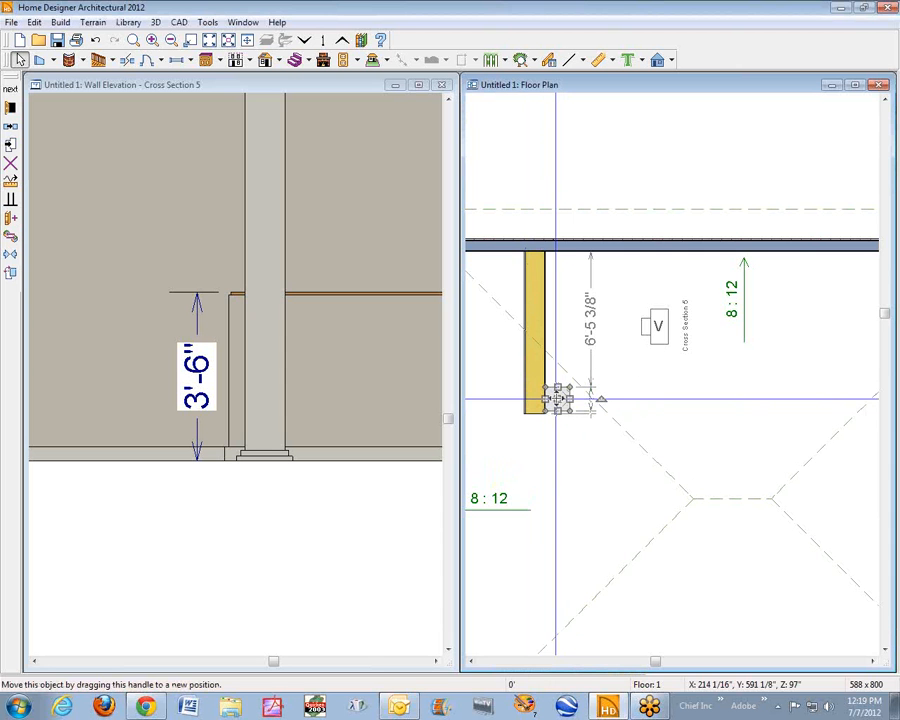
drag(557, 398, 534, 400)
scroll(534, 400, up, 5)
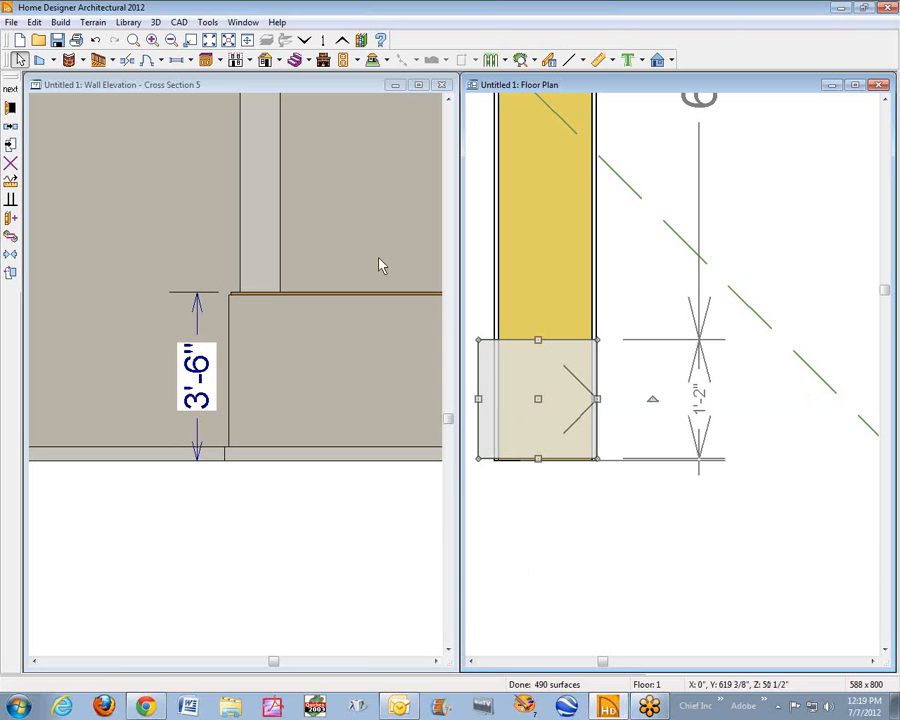
Step: Set the column's width and depth to 12", its floor-to-bottom distance to 42" and its height to 54"
click(10, 110)
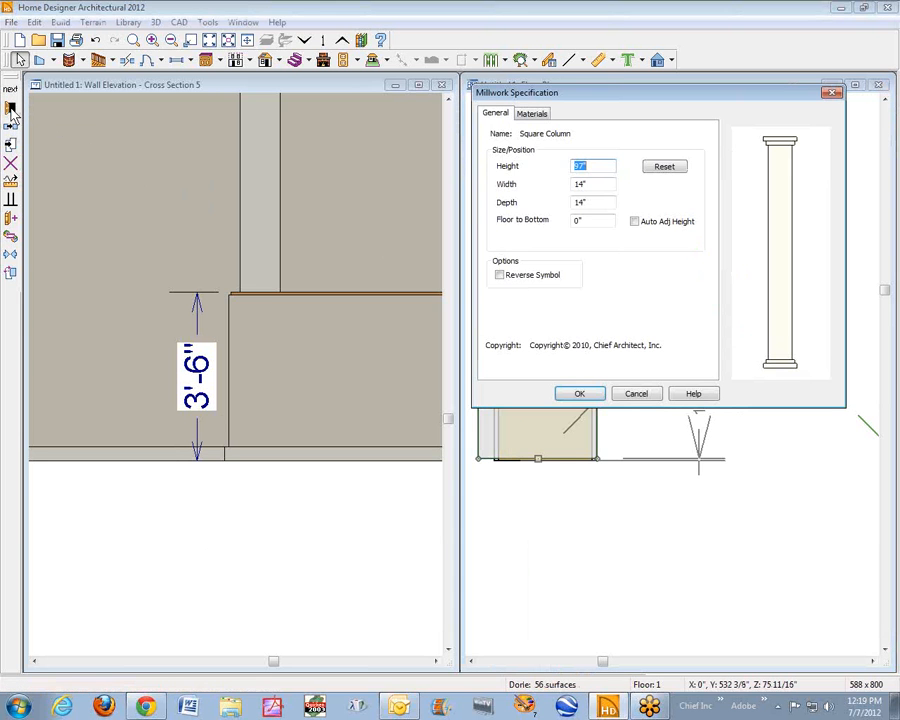
key(Tab)
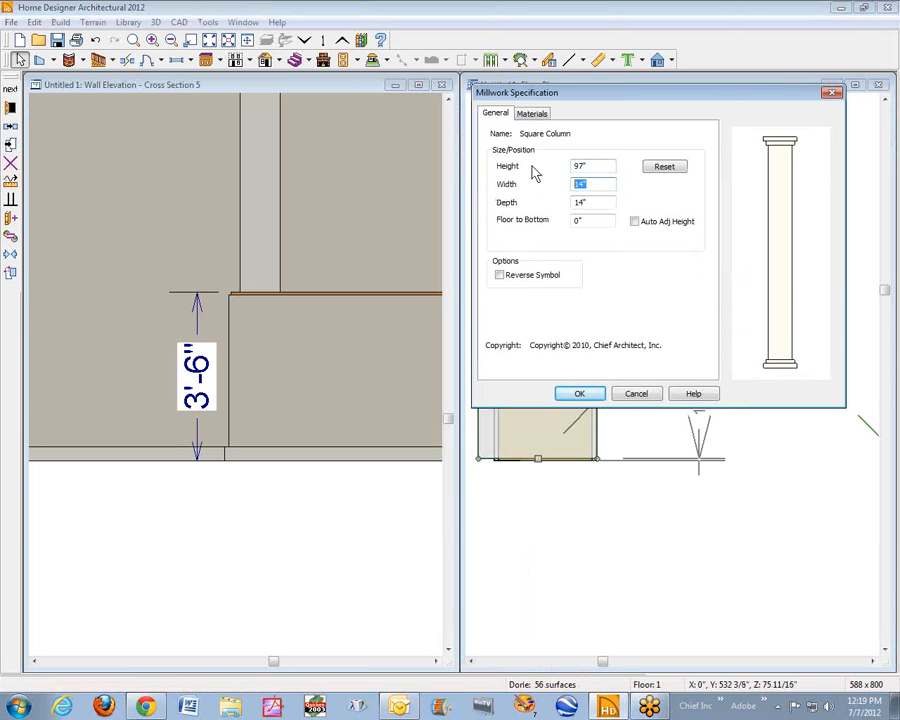
text(12)
key(Tab)
text(12)
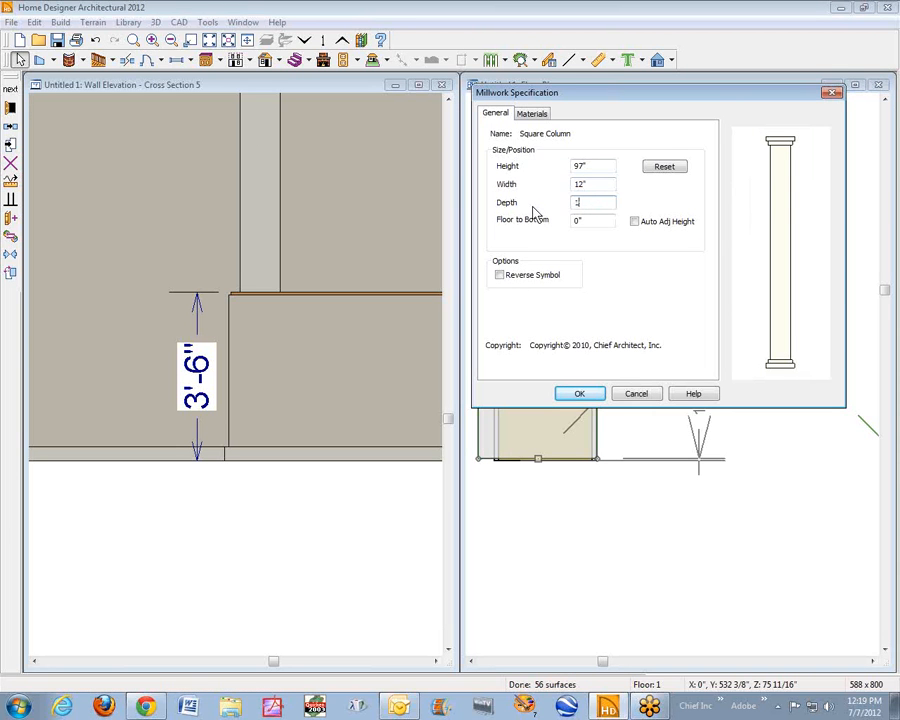
key(Tab)
text(42)
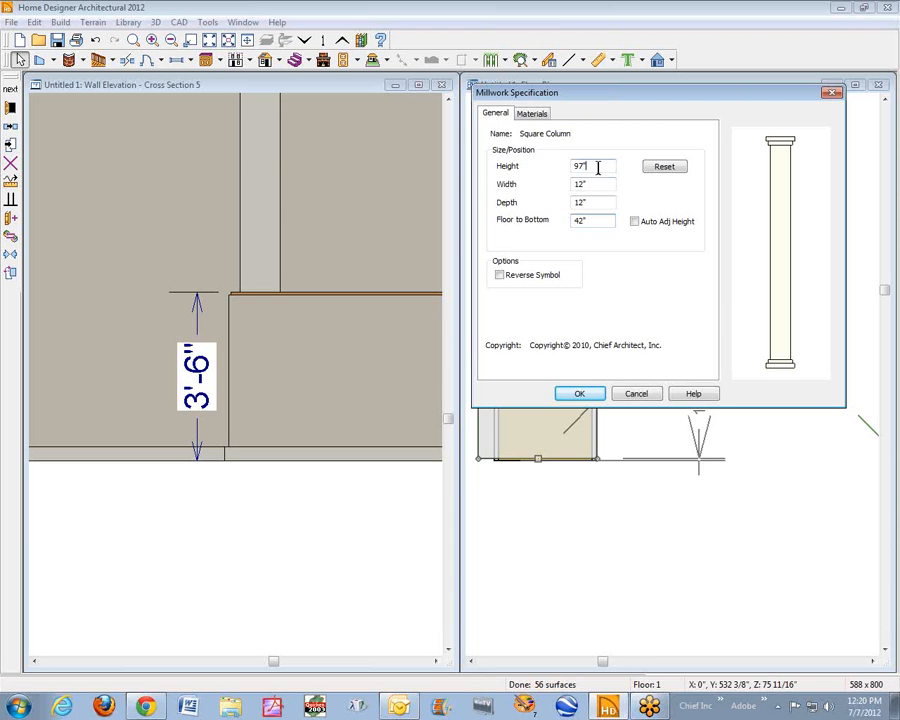
drag(597, 167, 530, 173)
text(4.5)
click(579, 393)
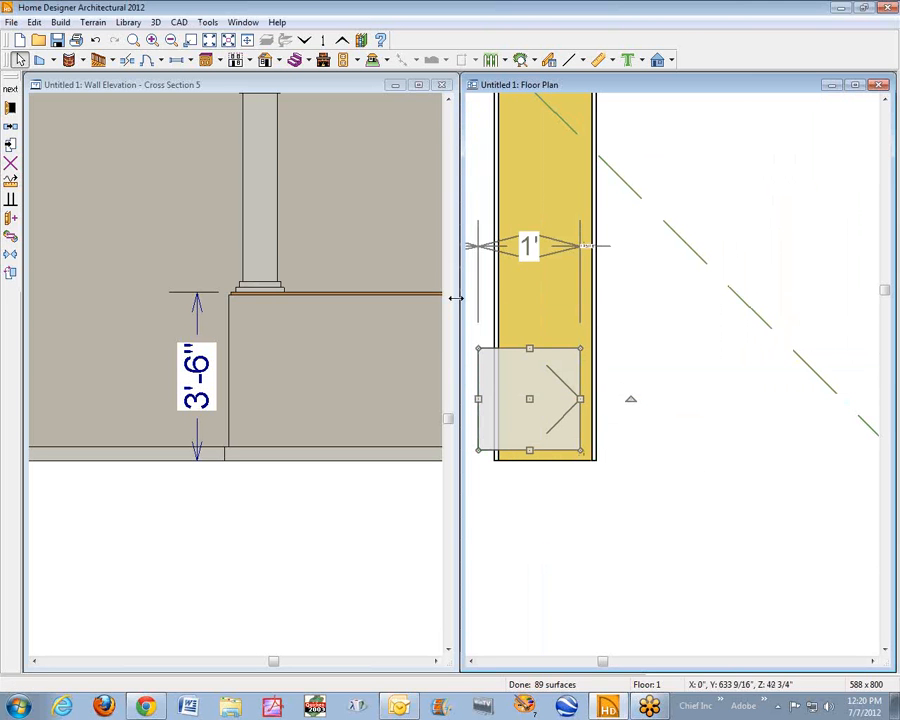
Step: Stretch the column's top up to the upper edge of the wall behind it in the elevation
click(449, 106)
click(449, 106)
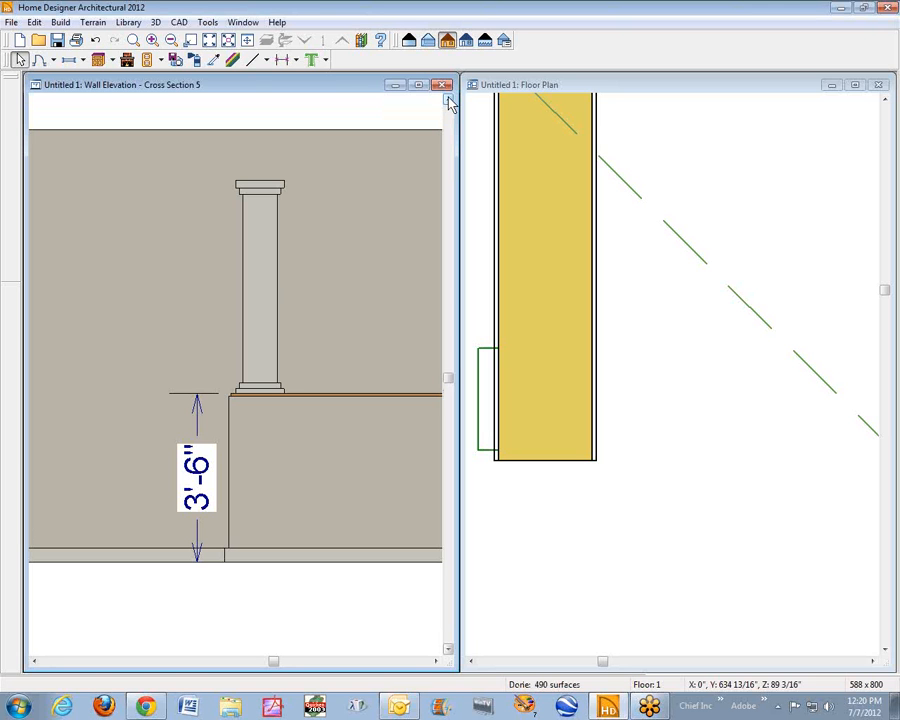
click(262, 184)
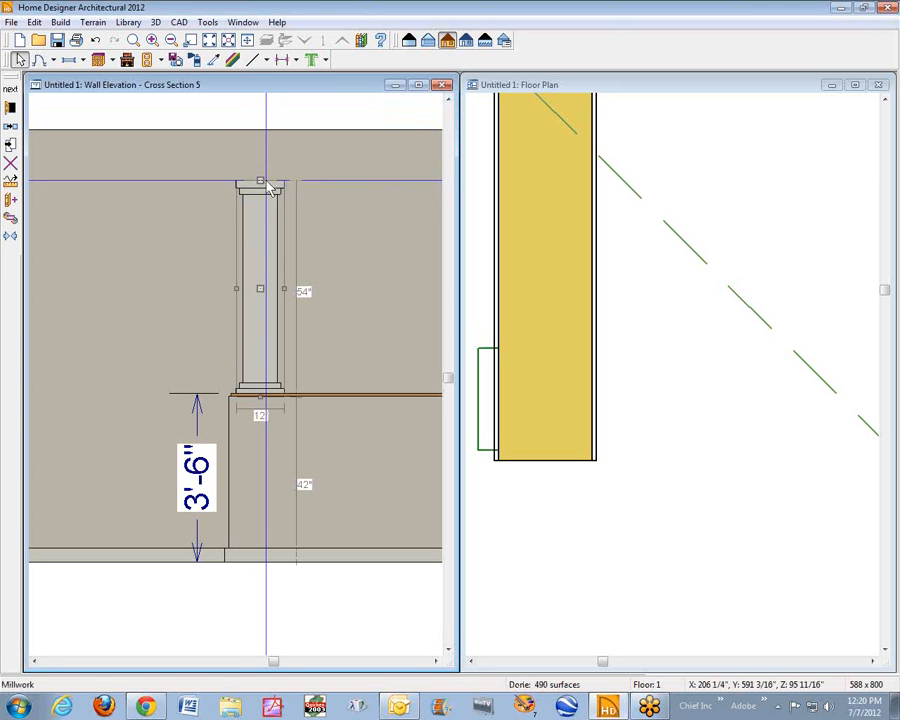
drag(267, 183, 280, 129)
key(Escape)
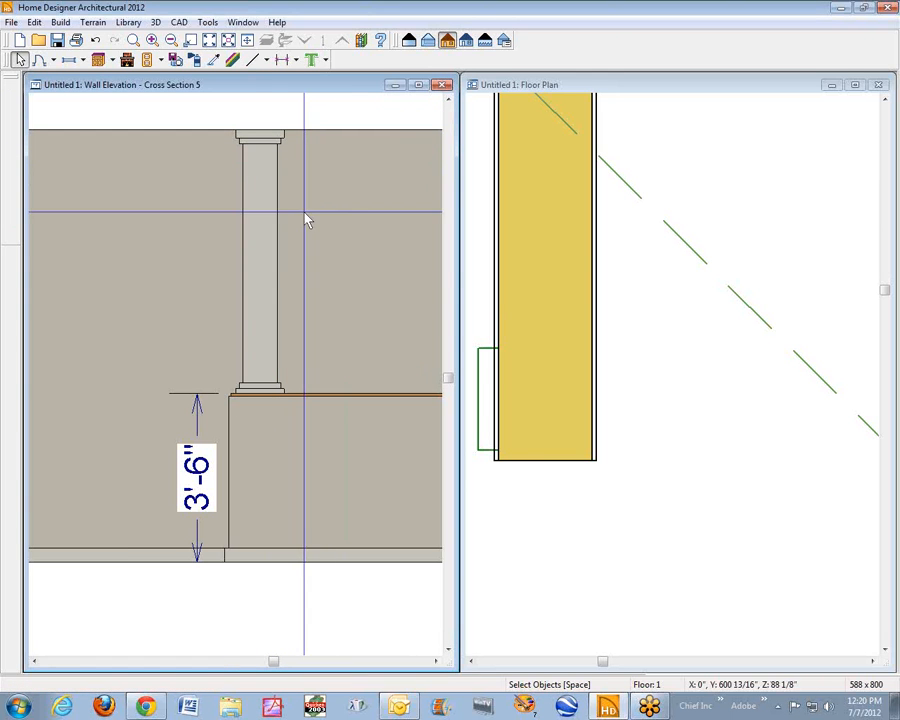
Step: Align the column with both faces and the free end of the half-wall in the floor plan
click(487, 383)
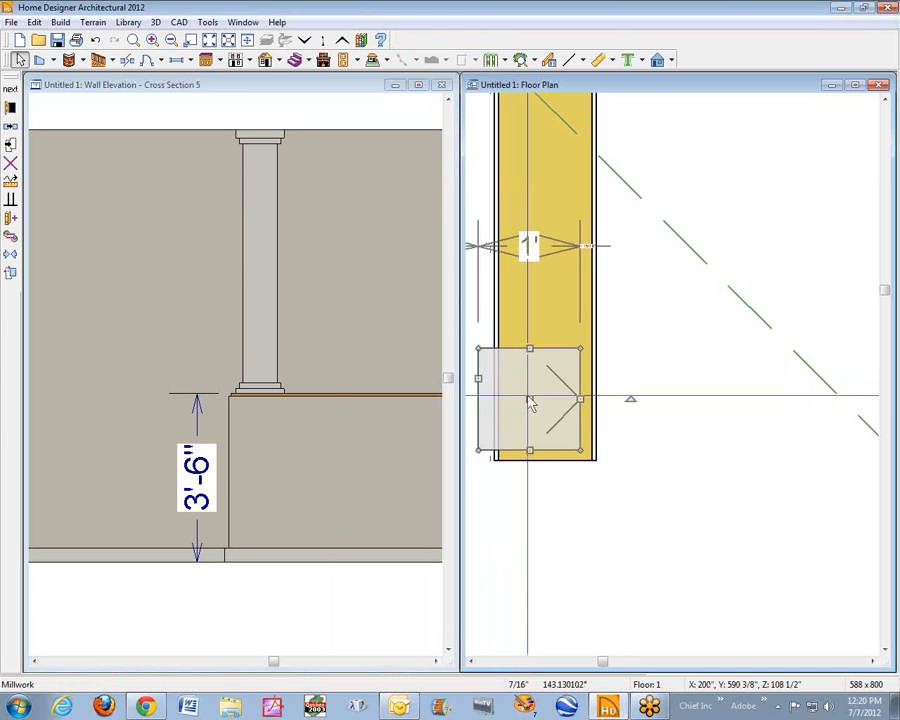
drag(530, 398, 544, 408)
click(655, 505)
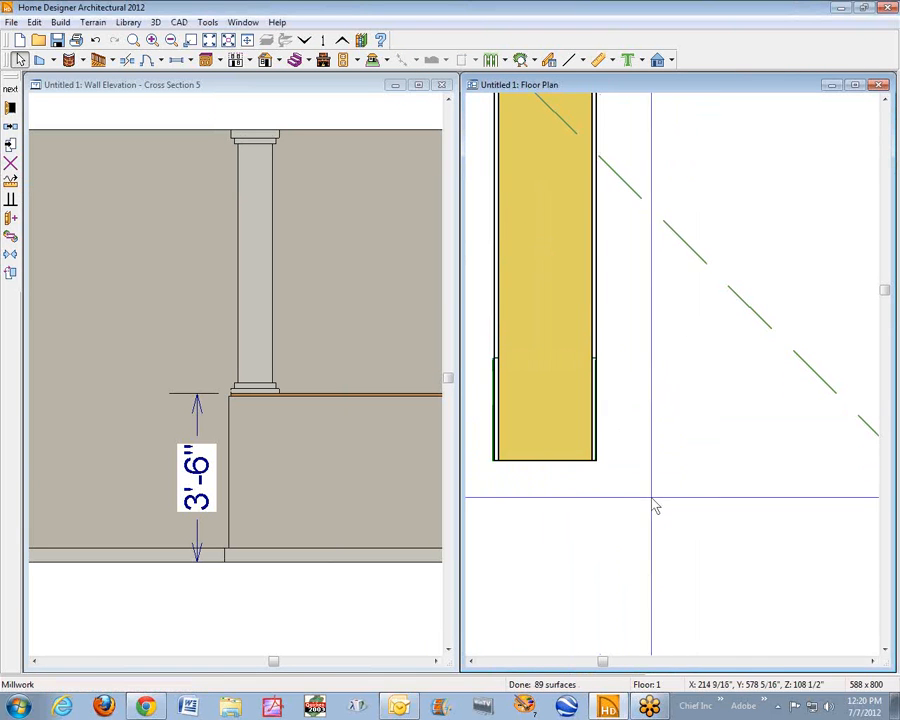
click(522, 408)
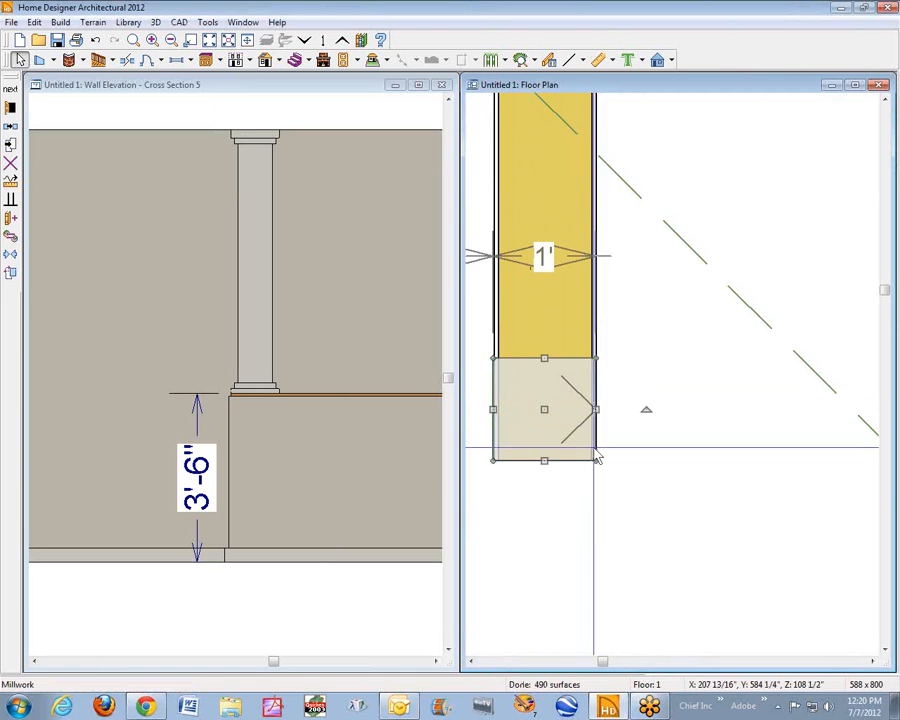
key(Delete)
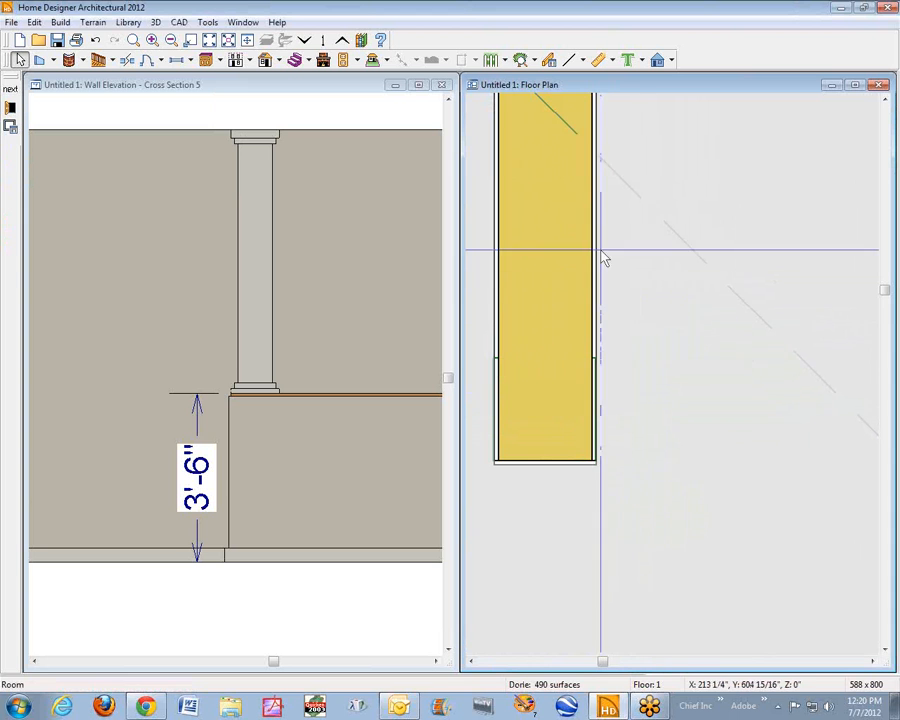
Step: Draw a CAD box about 1' square exactly over the column's outline at the half-wall's free end in the floor plan
click(182, 22)
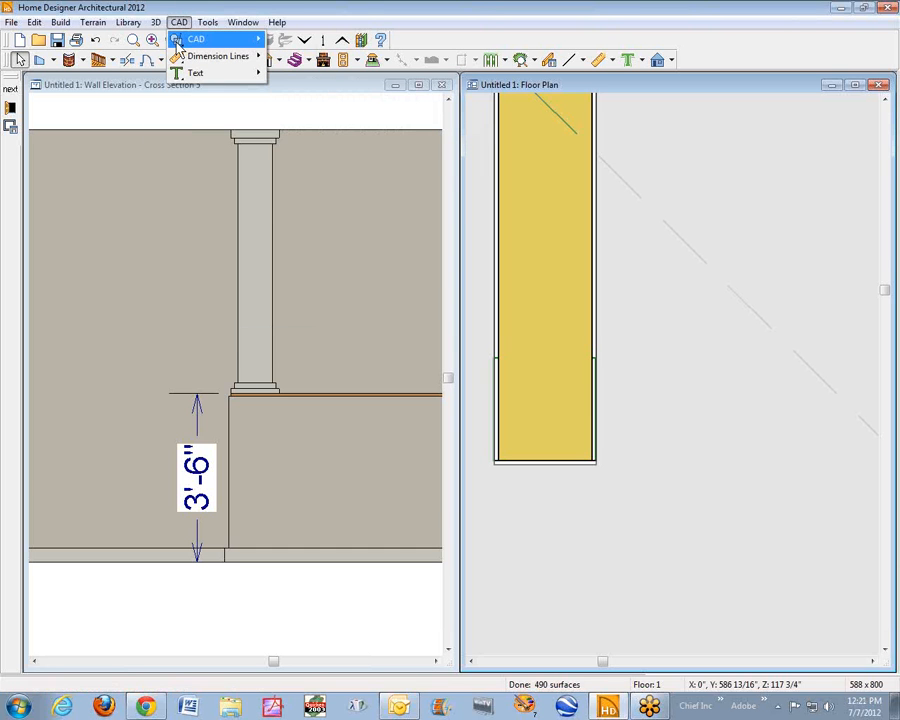
mouse_move(196, 38)
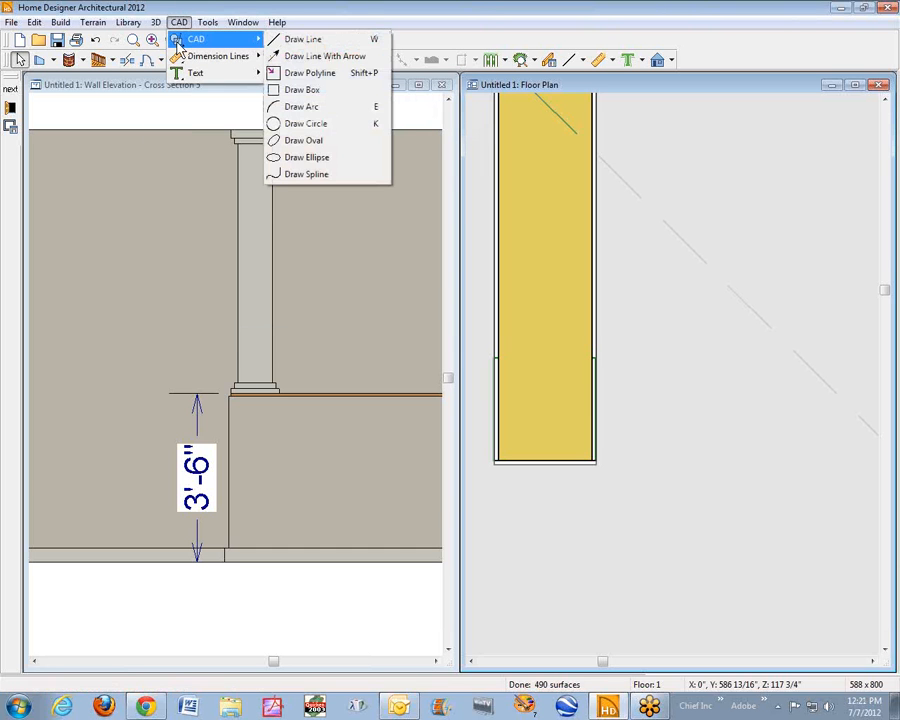
click(318, 91)
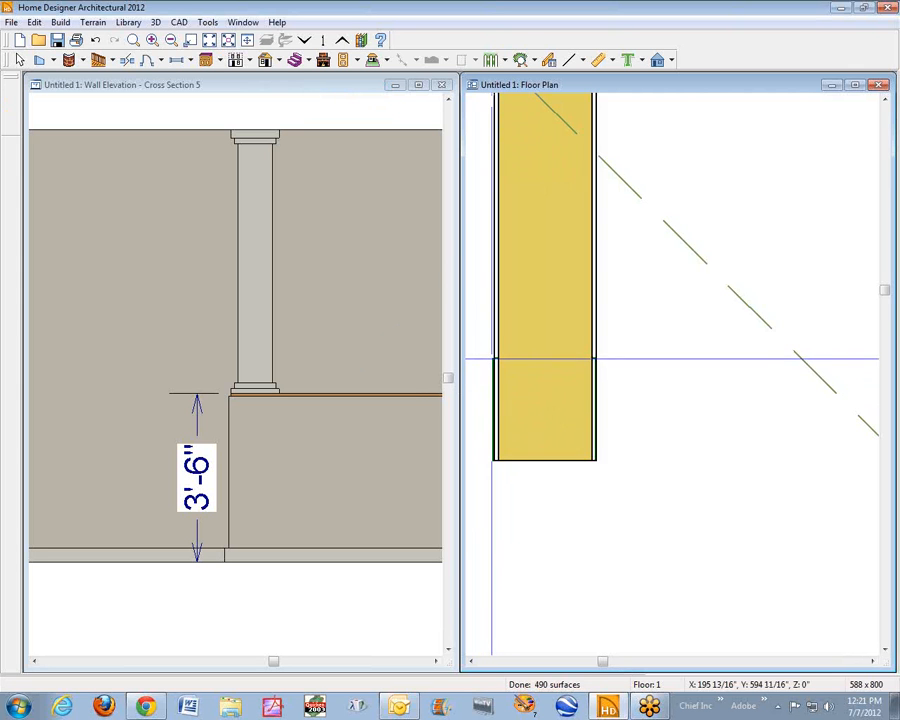
mouse_move(493, 357)
mouse_down()
mouse_move(584, 428)
mouse_move(570, 447)
mouse_move(597, 461)
mouse_up()
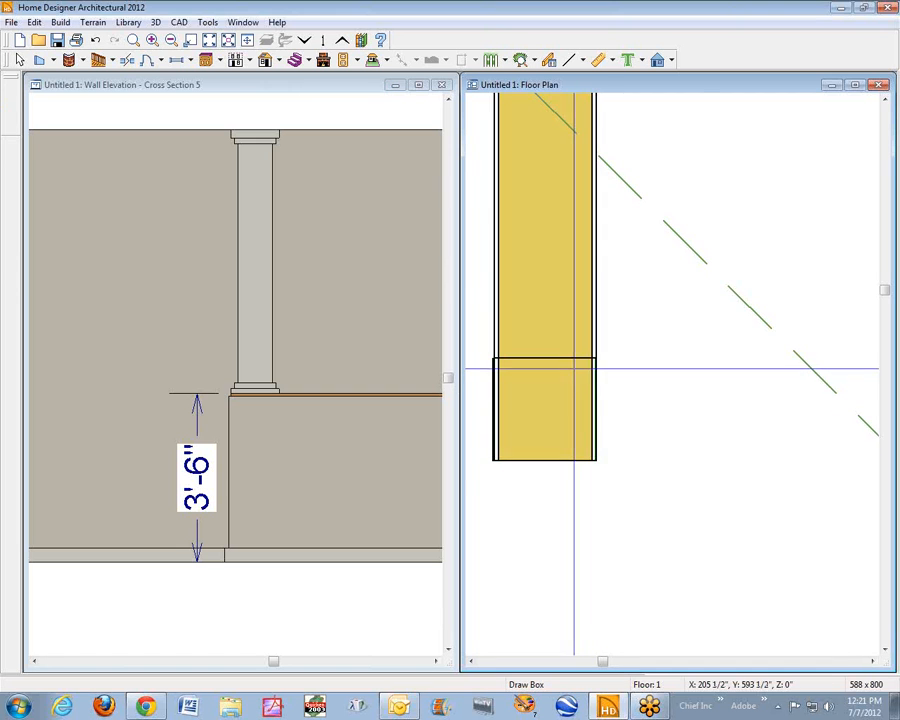
Step: Give the CAD box over the column a Solid fill pattern in white, then deselect it
right_click(569, 365)
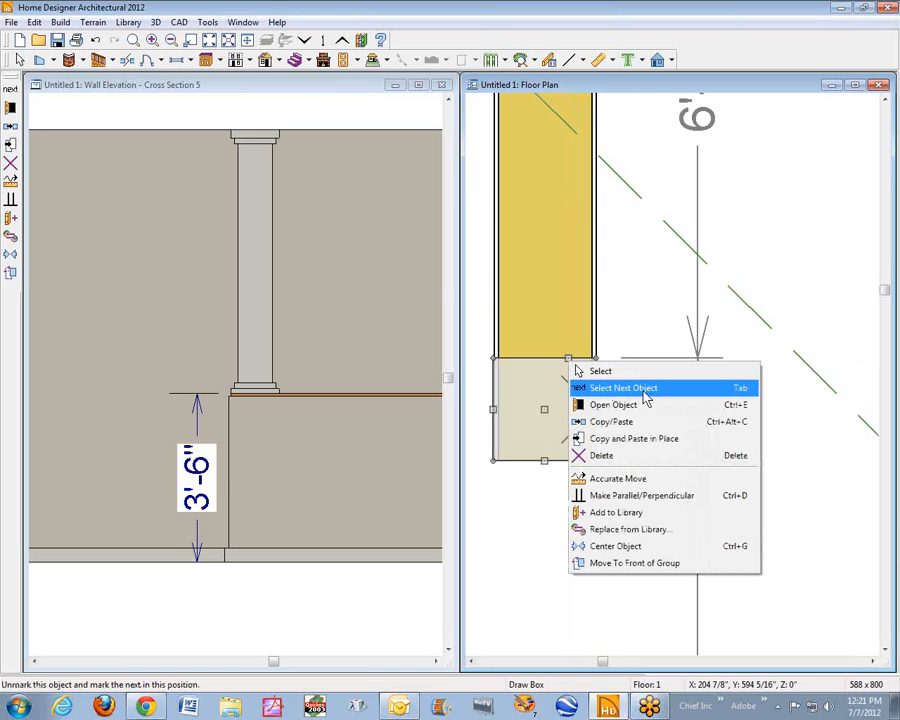
click(644, 392)
click(564, 359)
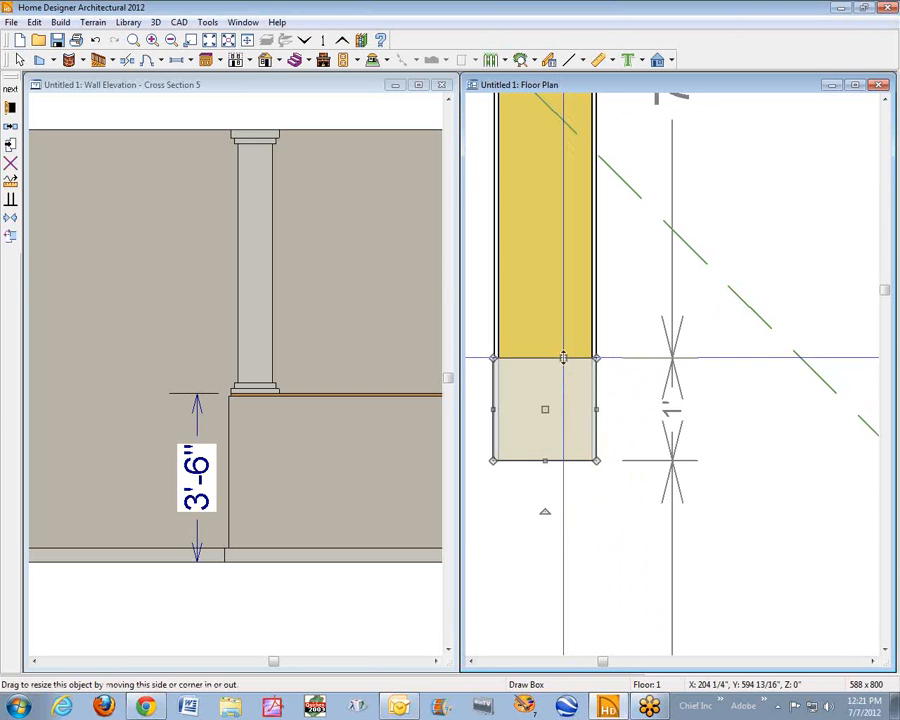
click(12, 140)
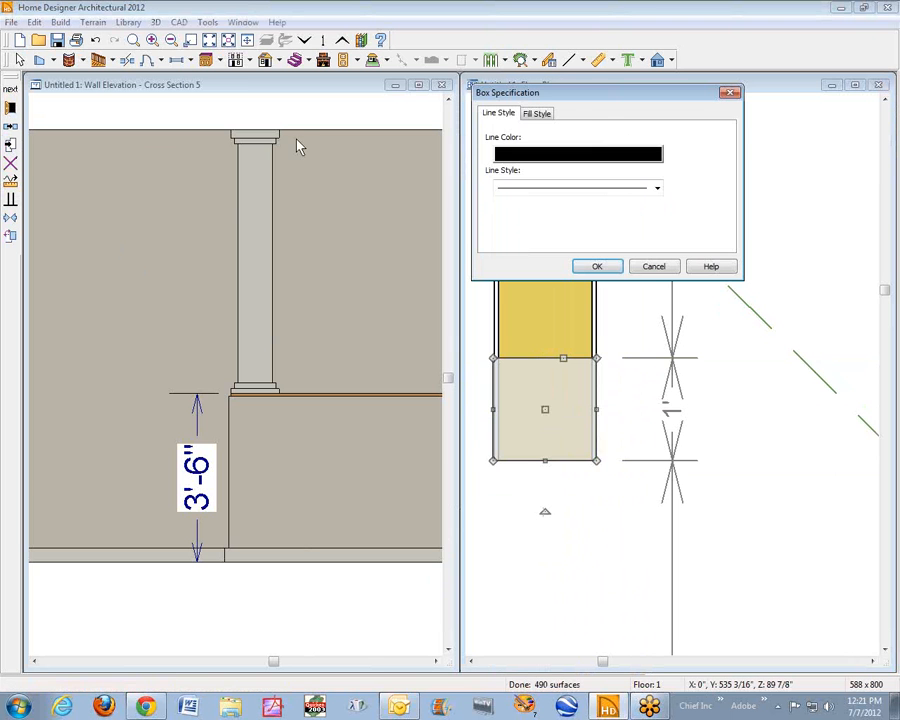
click(537, 114)
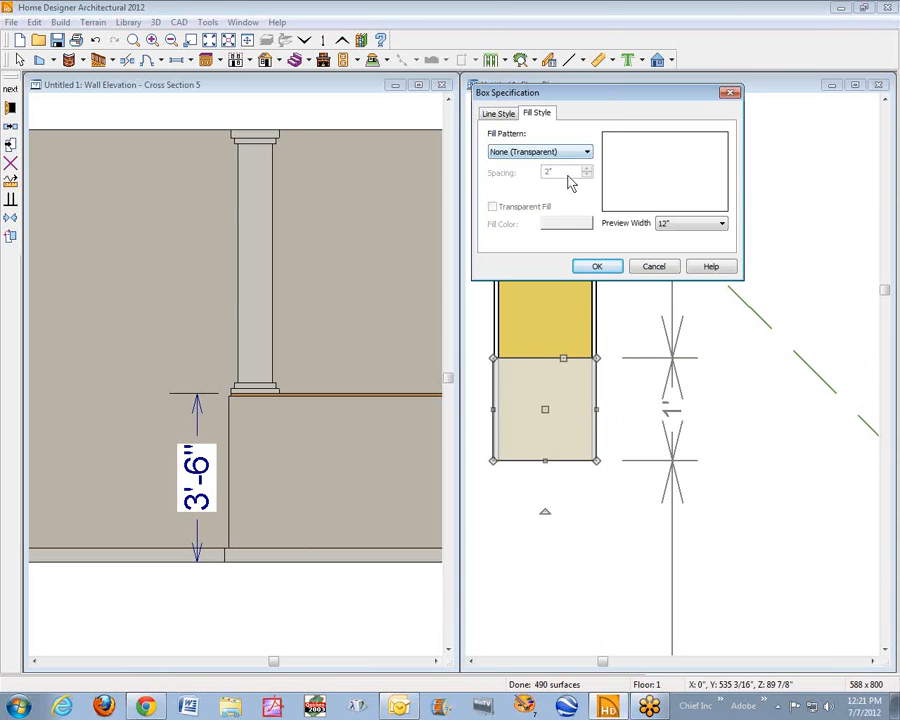
click(587, 155)
click(580, 175)
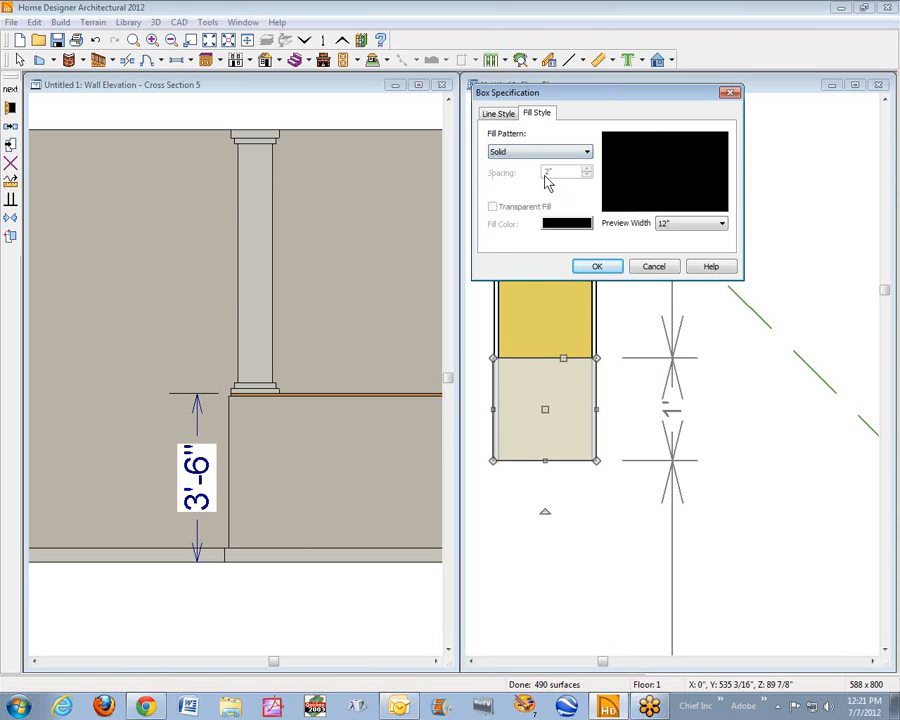
click(576, 226)
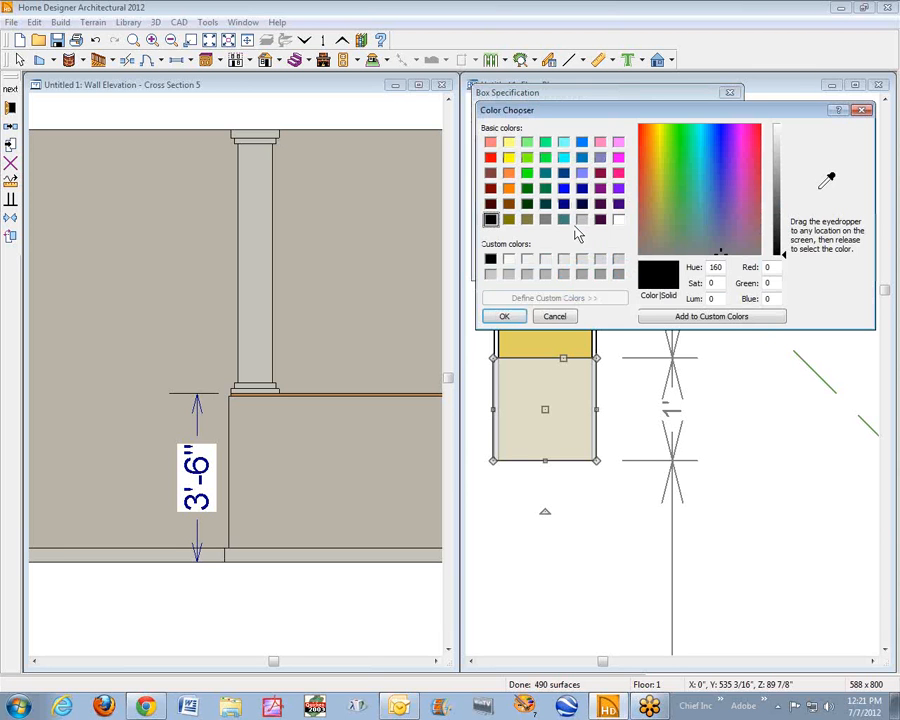
click(619, 221)
click(506, 316)
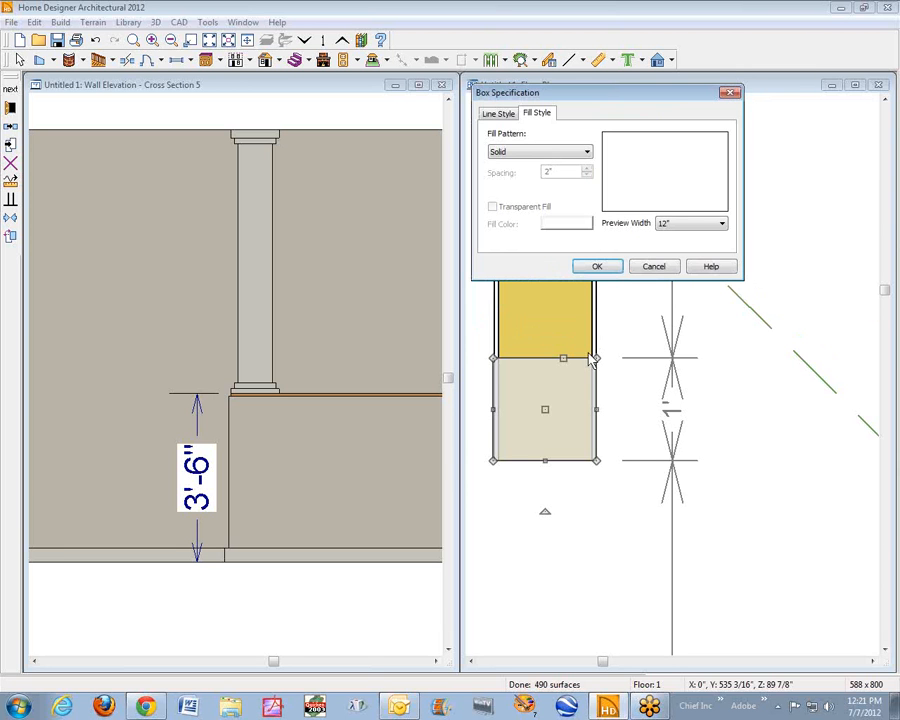
click(606, 266)
click(692, 310)
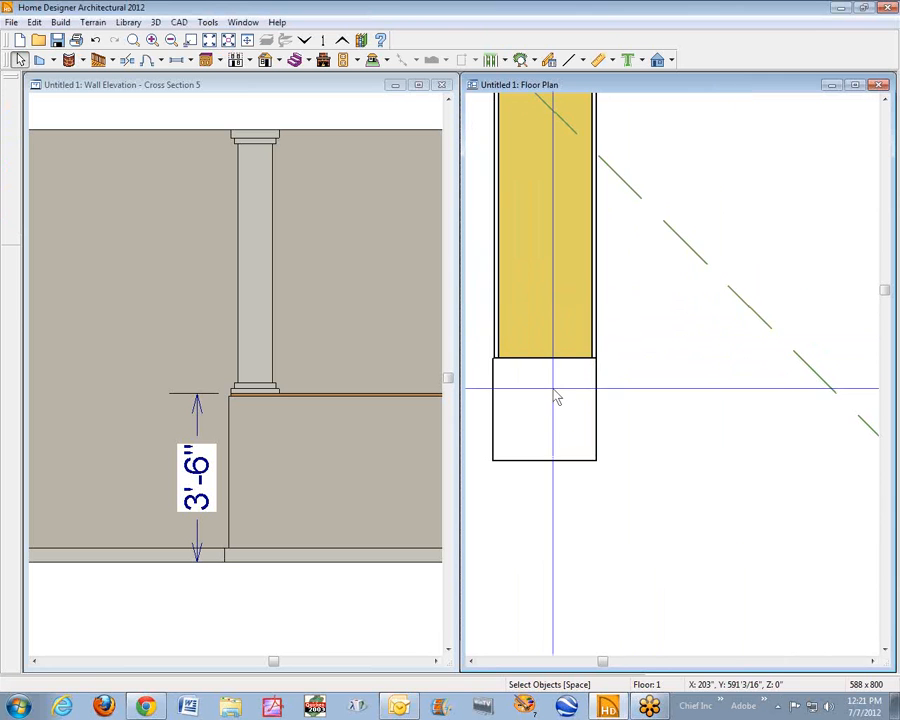
Step: Close the wall elevation window and save the cross section so its camera stays in the floor plan
scroll(557, 398, down, 5)
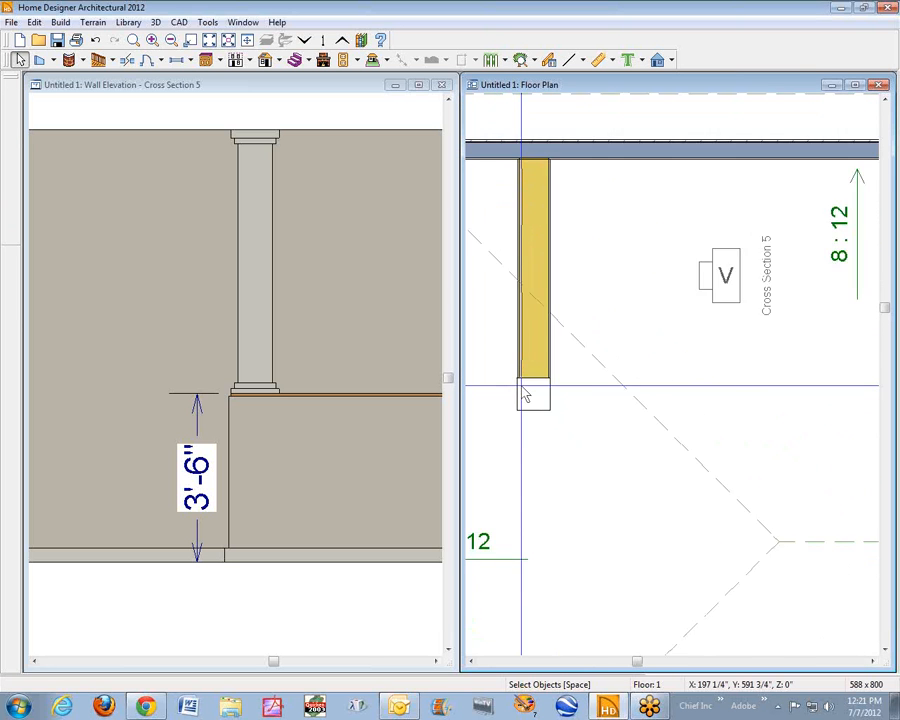
scroll(525, 397, down, 2)
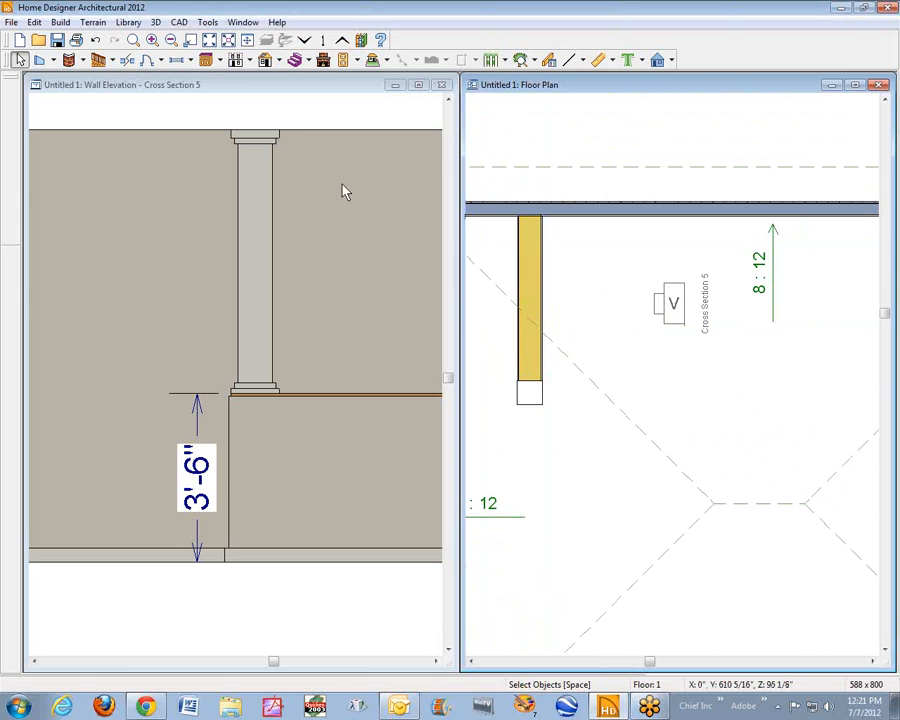
click(441, 85)
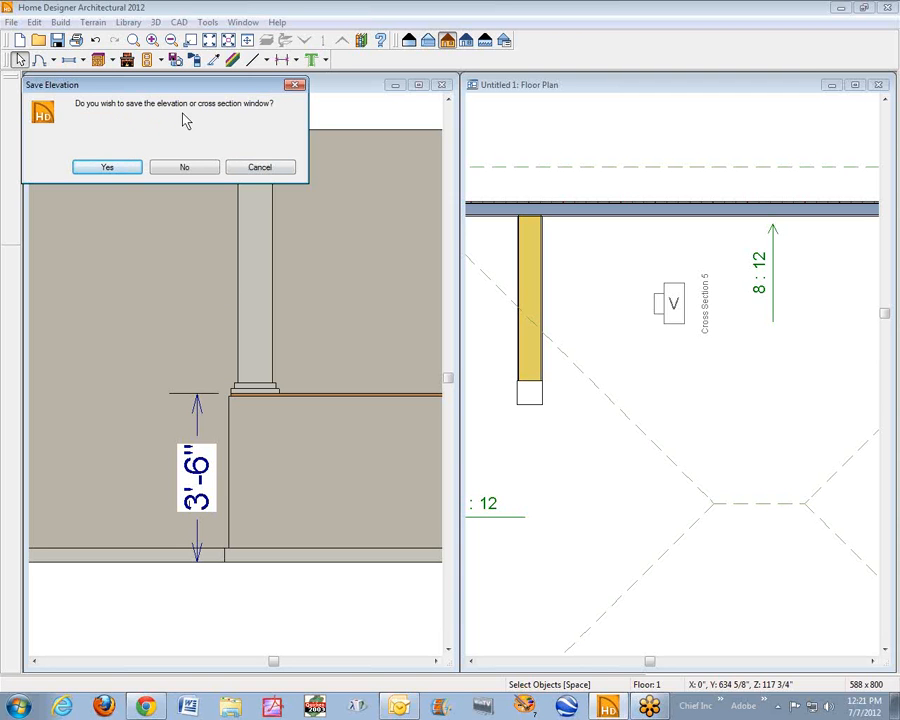
click(107, 168)
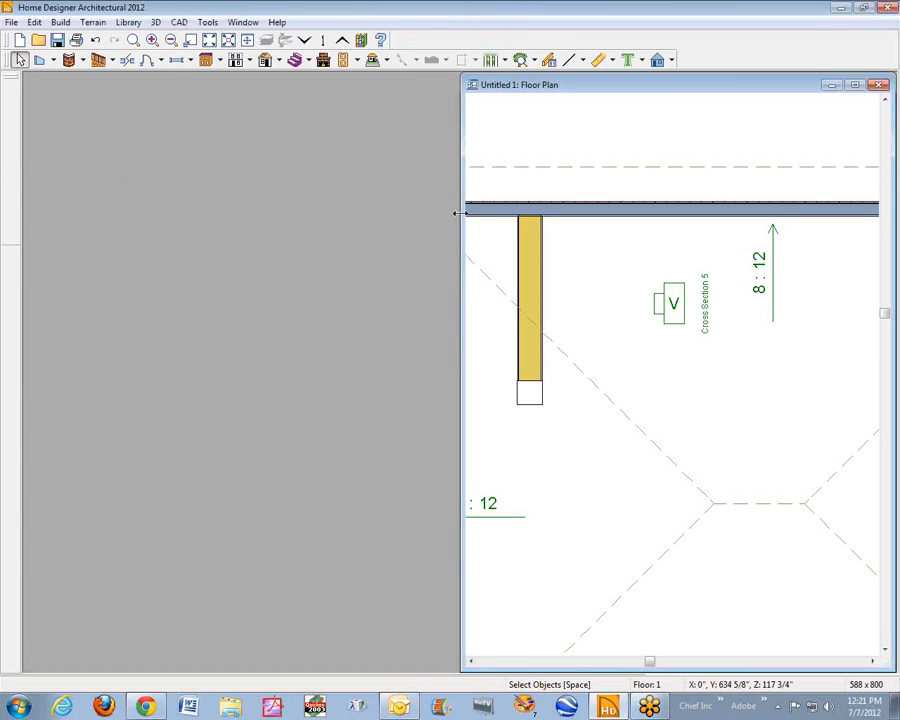
Step: Reopen the saved Cross Section 5 elevation twice from its camera symbol in the floor plan, closing it each time
double_click(673, 303)
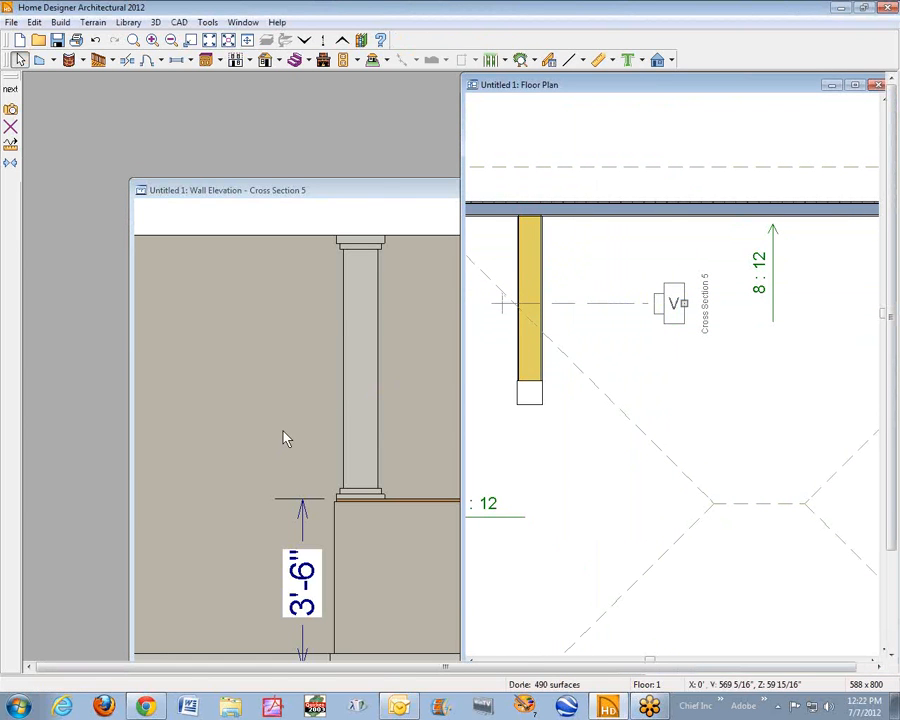
drag(385, 200, 284, 122)
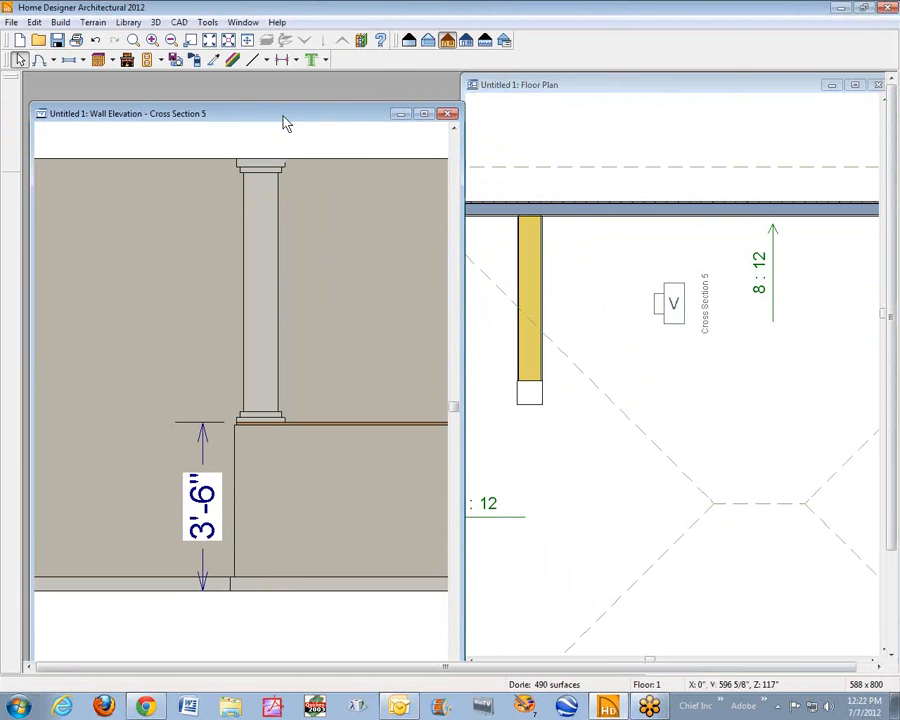
click(447, 114)
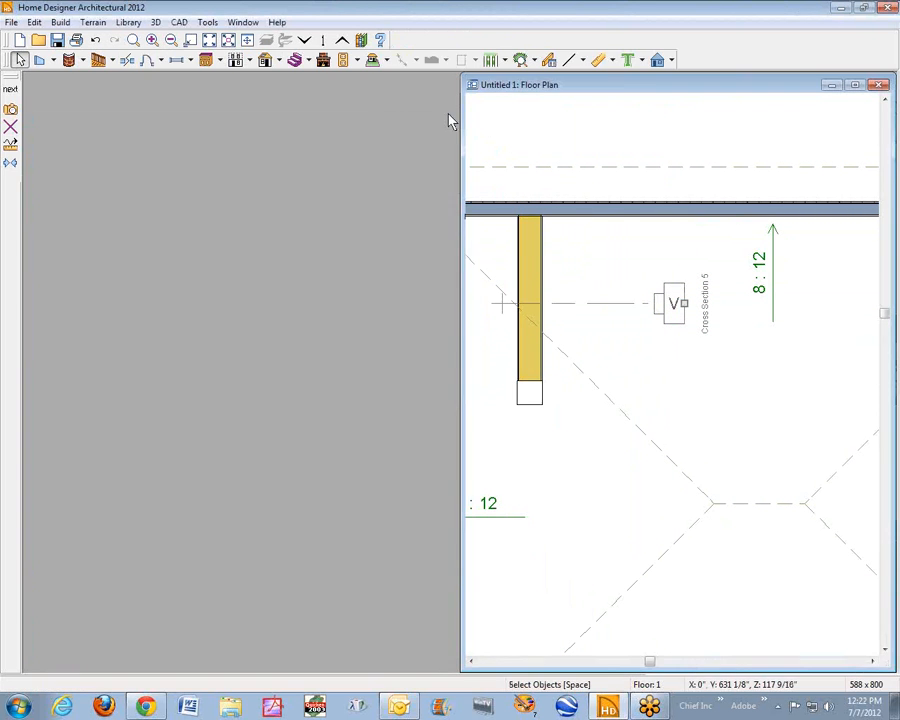
right_click(683, 320)
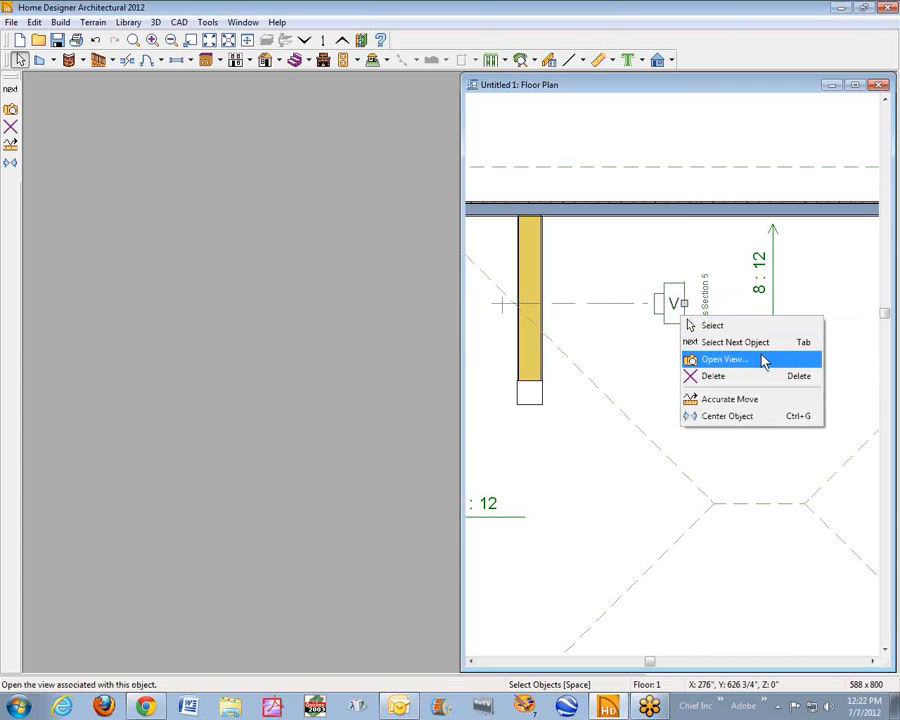
click(750, 360)
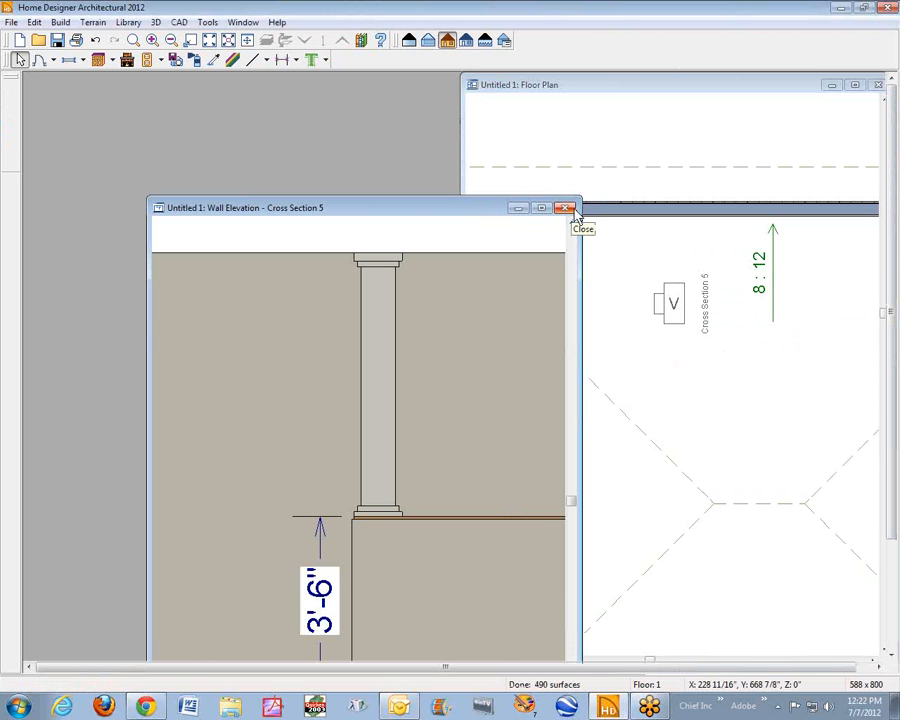
click(572, 209)
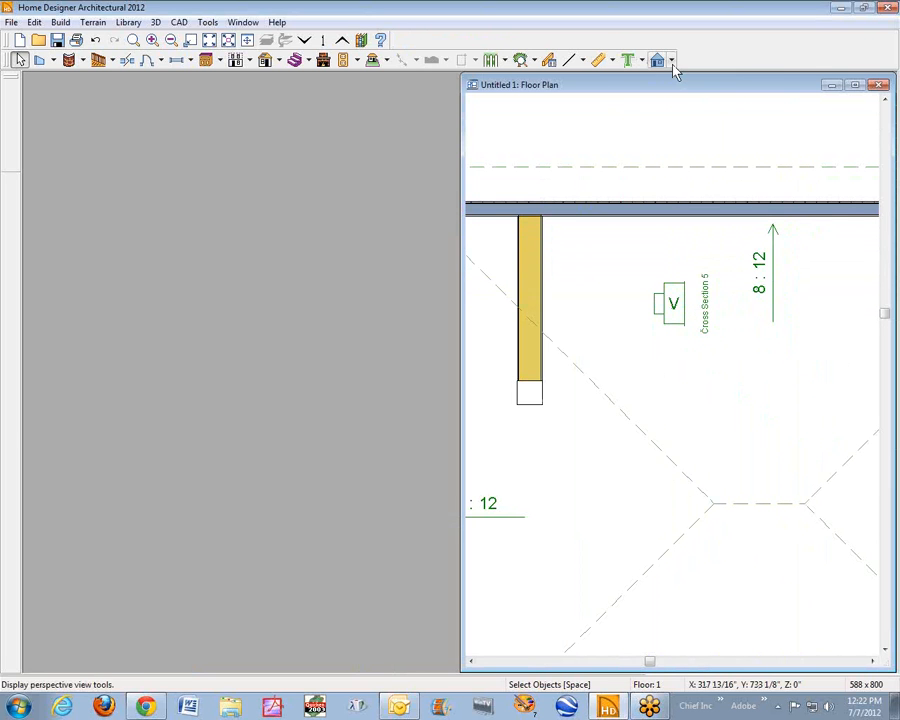
Step: Create a Full Camera view in the floor plan, aimed from the open room across at the half-wall
click(672, 61)
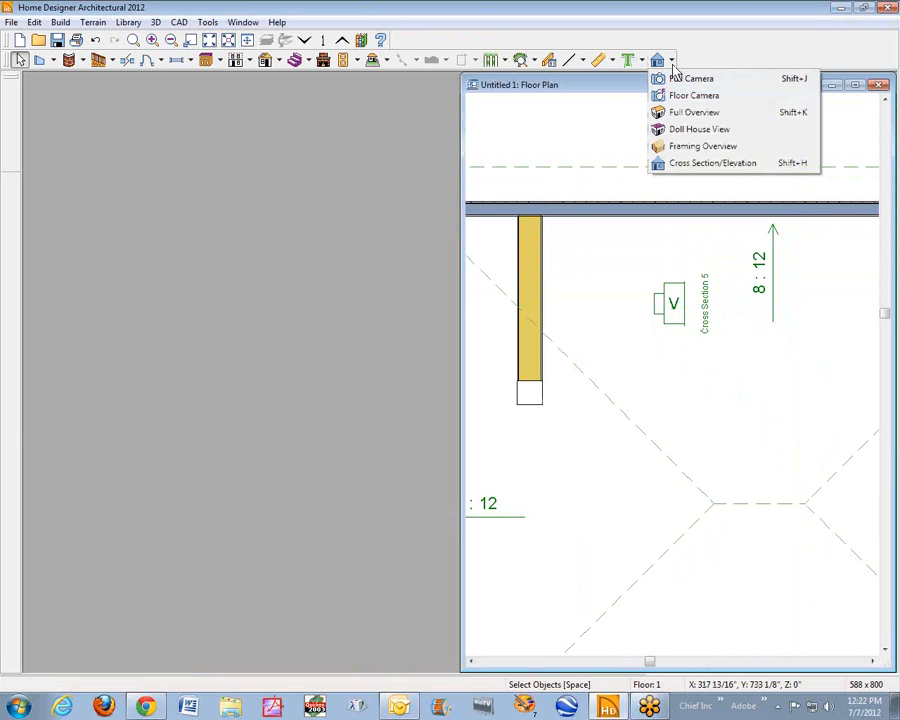
click(722, 80)
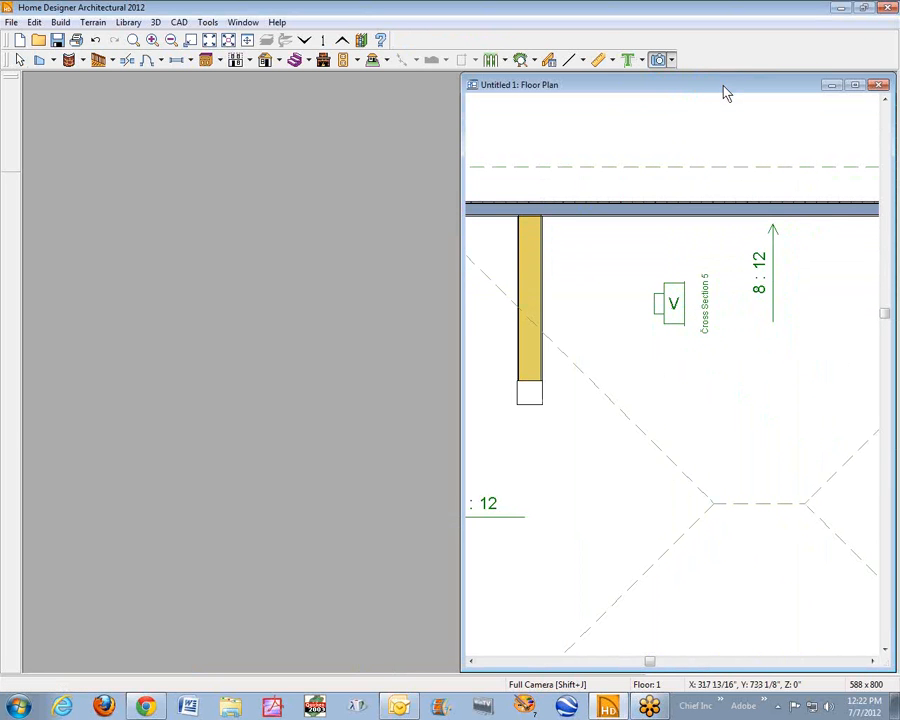
click(673, 62)
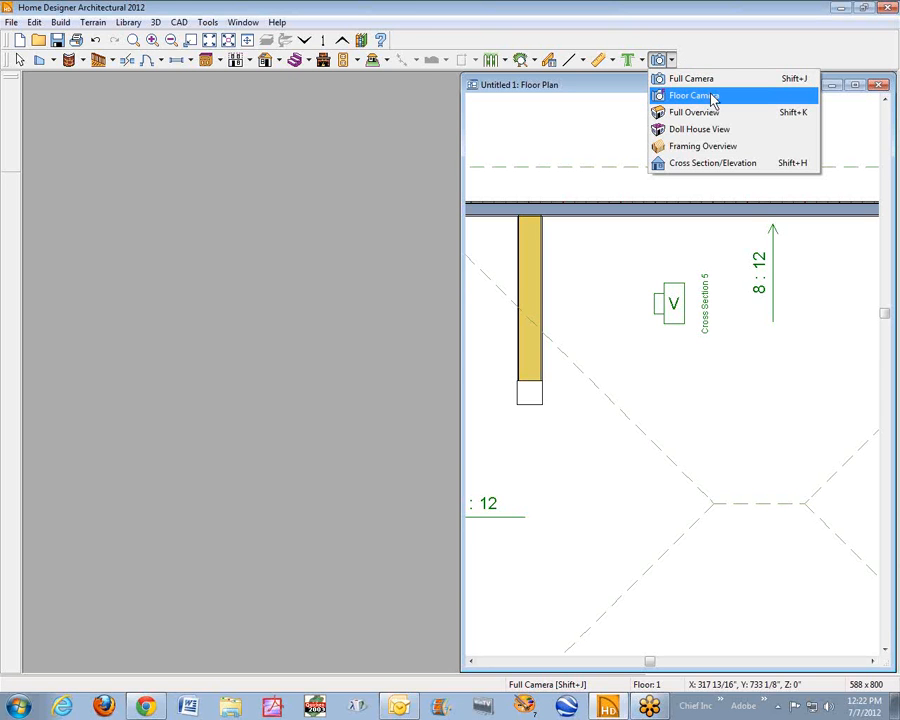
click(708, 82)
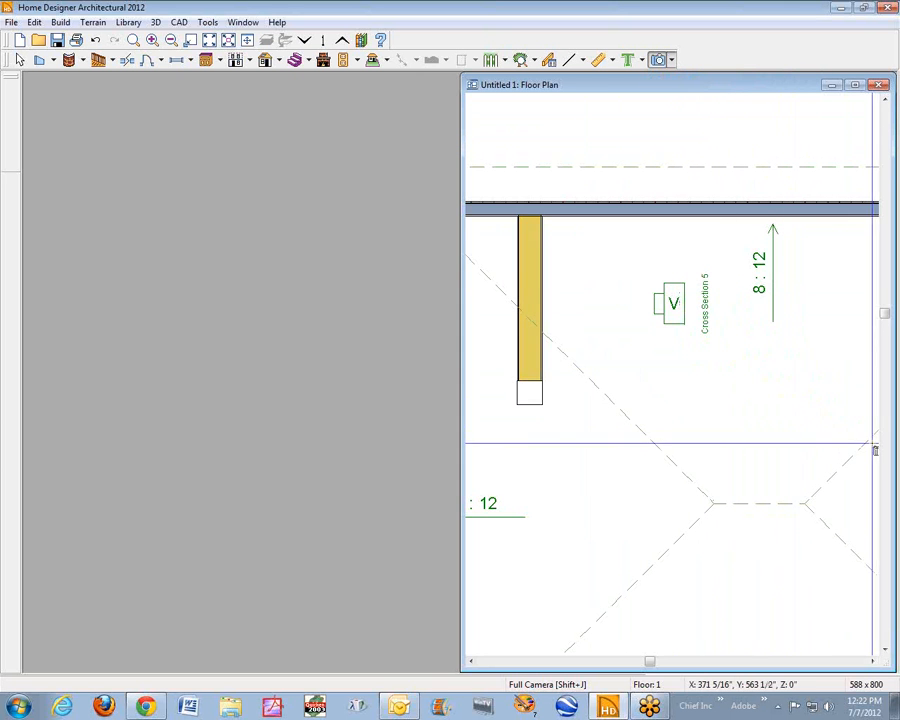
drag(853, 435, 487, 327)
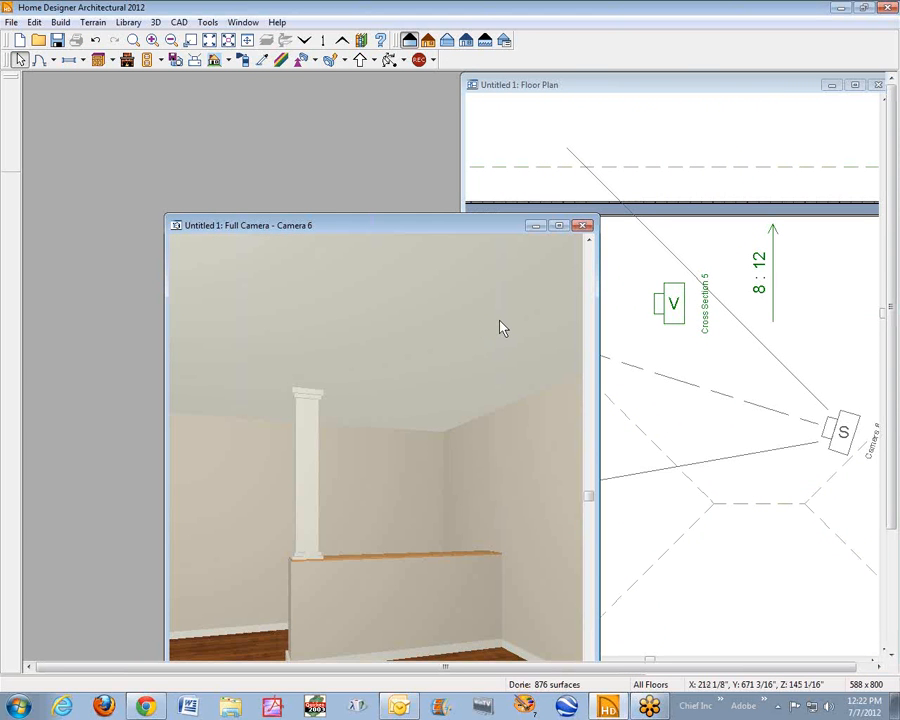
Step: Tile the camera view beside the floor plan, preview it in line-drawn vector rendering and return it to standard rendering
key(shift+F7)
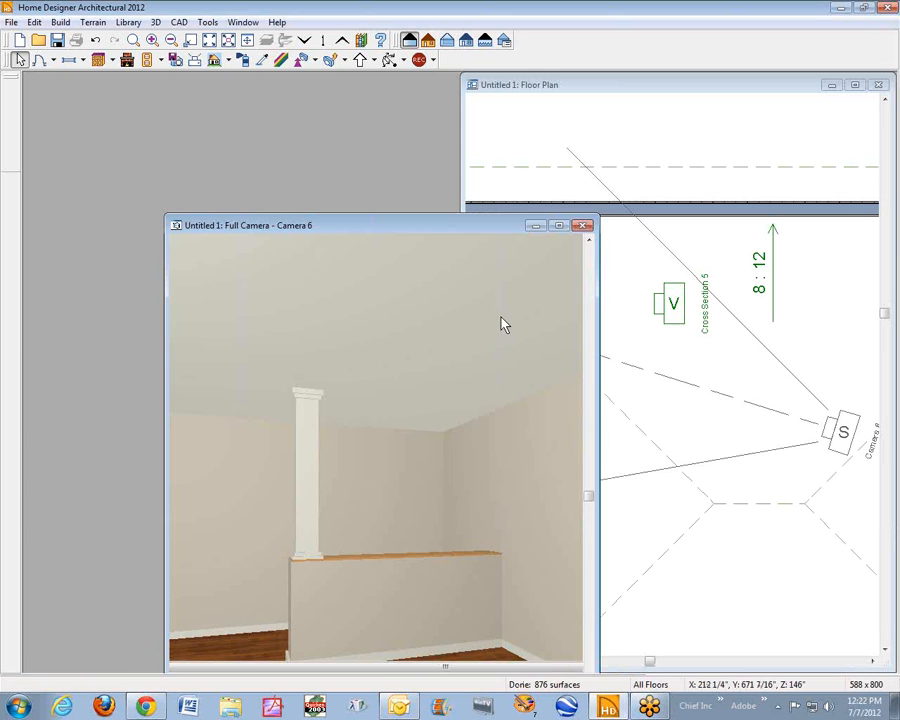
click(428, 42)
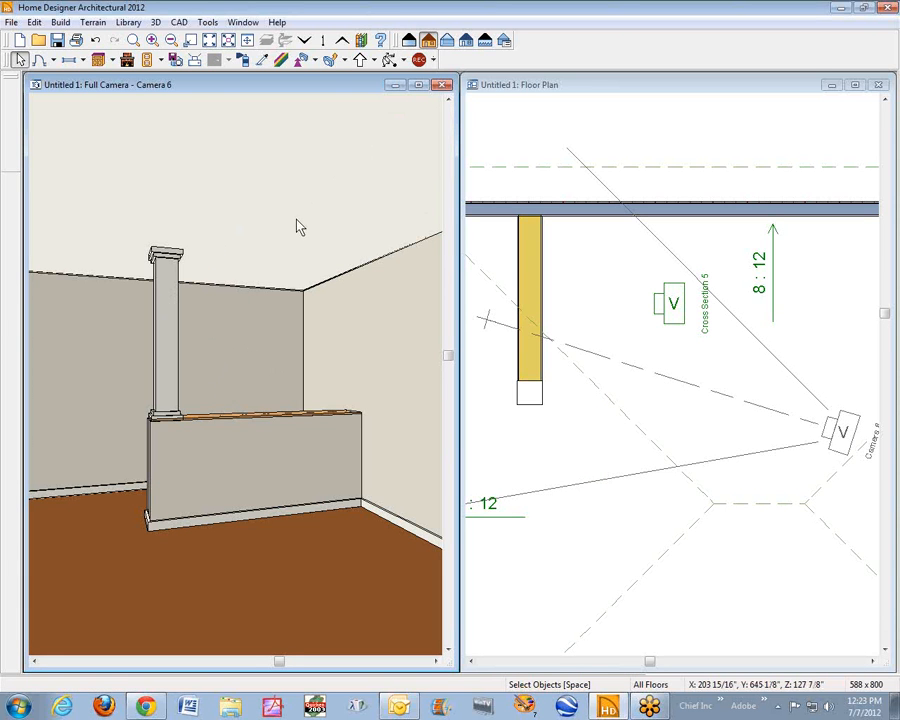
click(410, 42)
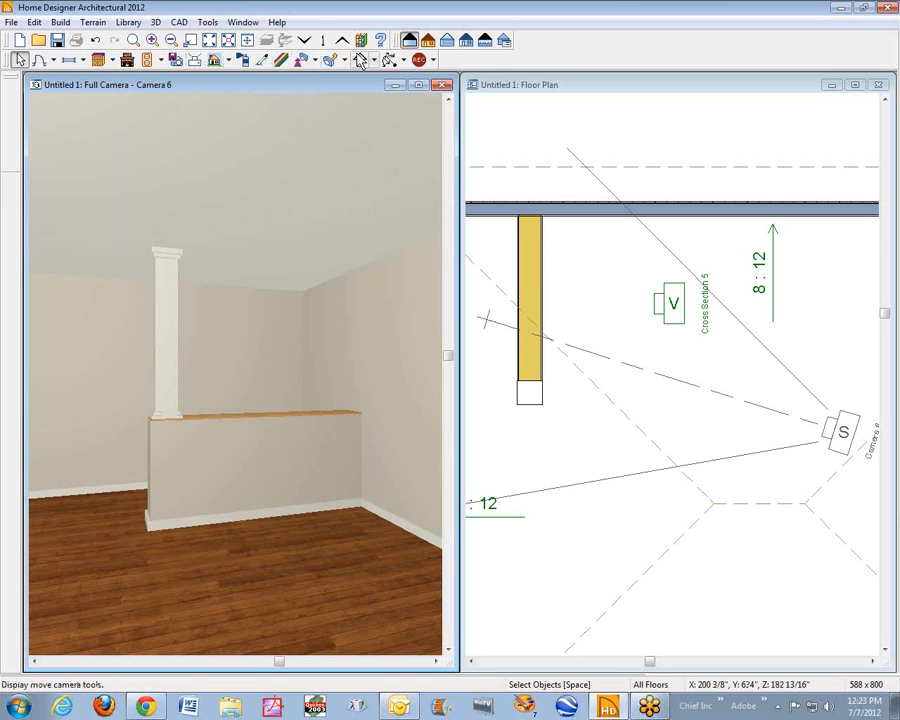
Step: Sample the column's Bone colour with the Material Eyedropper and paint the half-wall's wooden cap with it
click(262, 62)
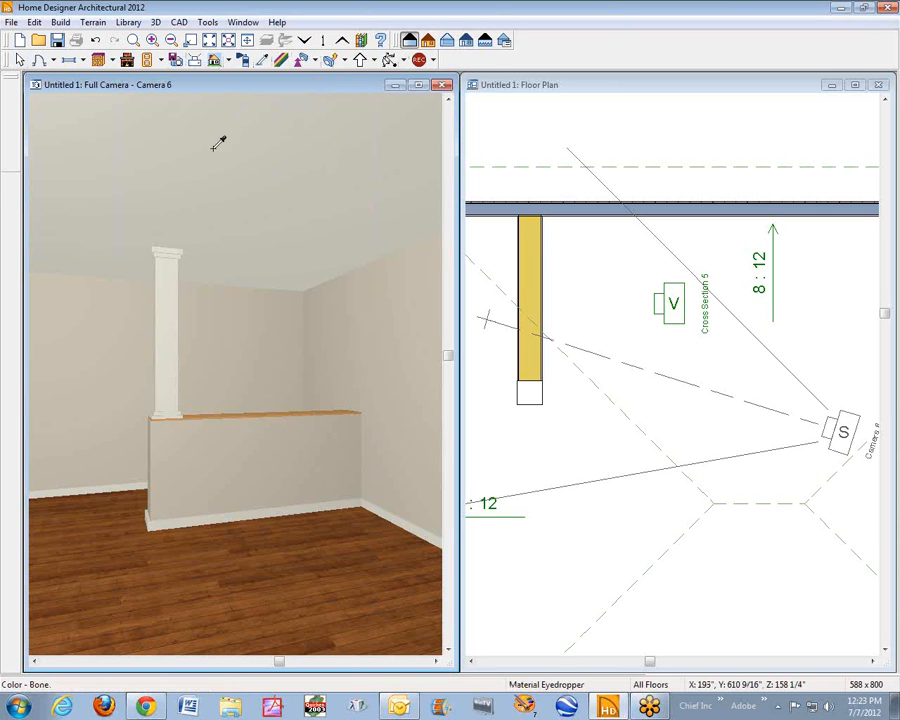
click(168, 332)
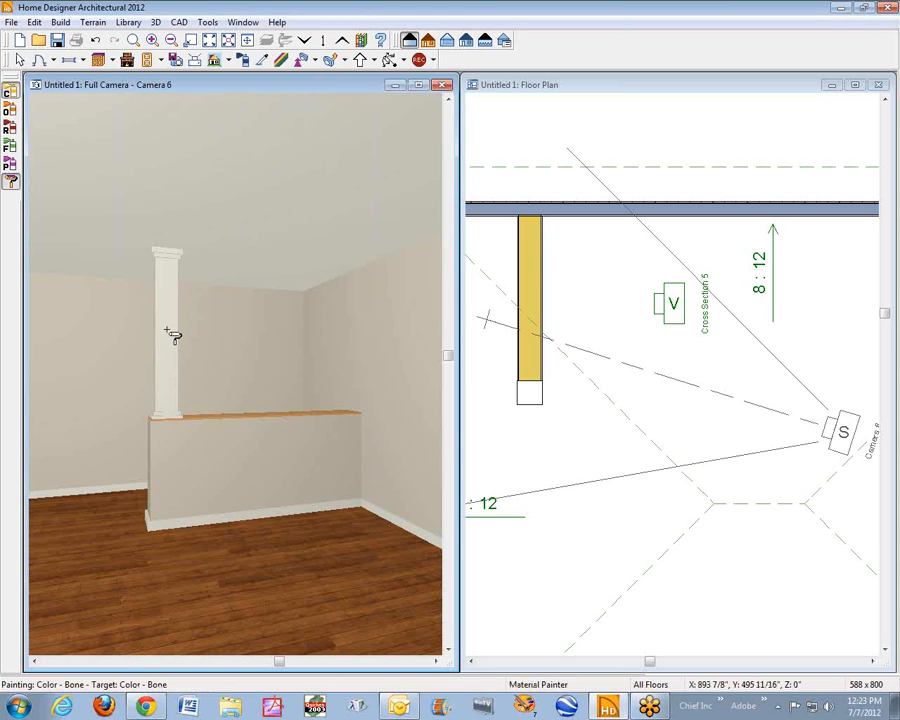
click(205, 421)
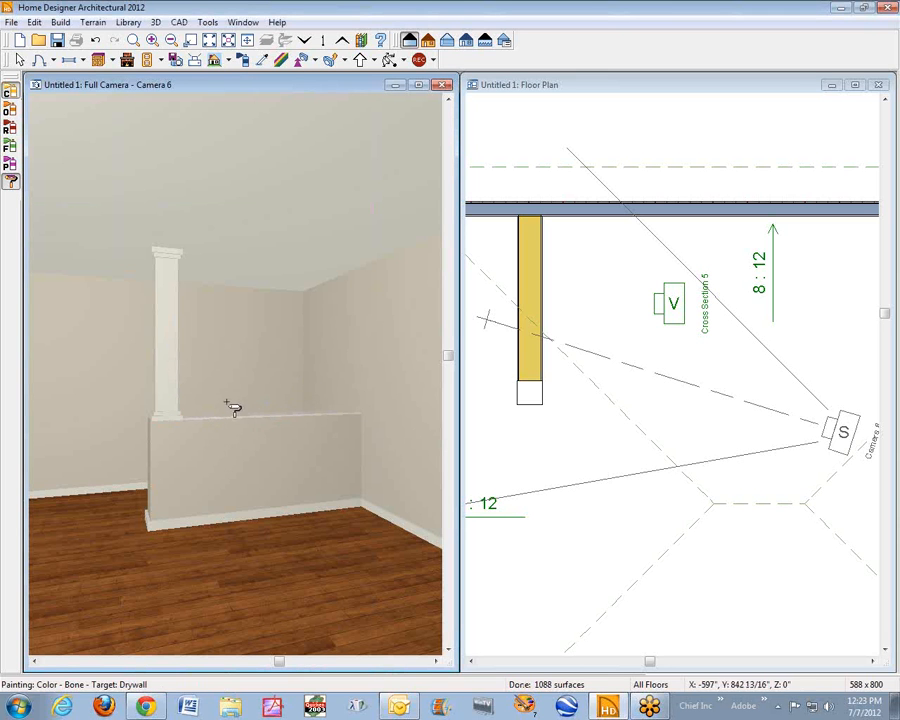
key(space)
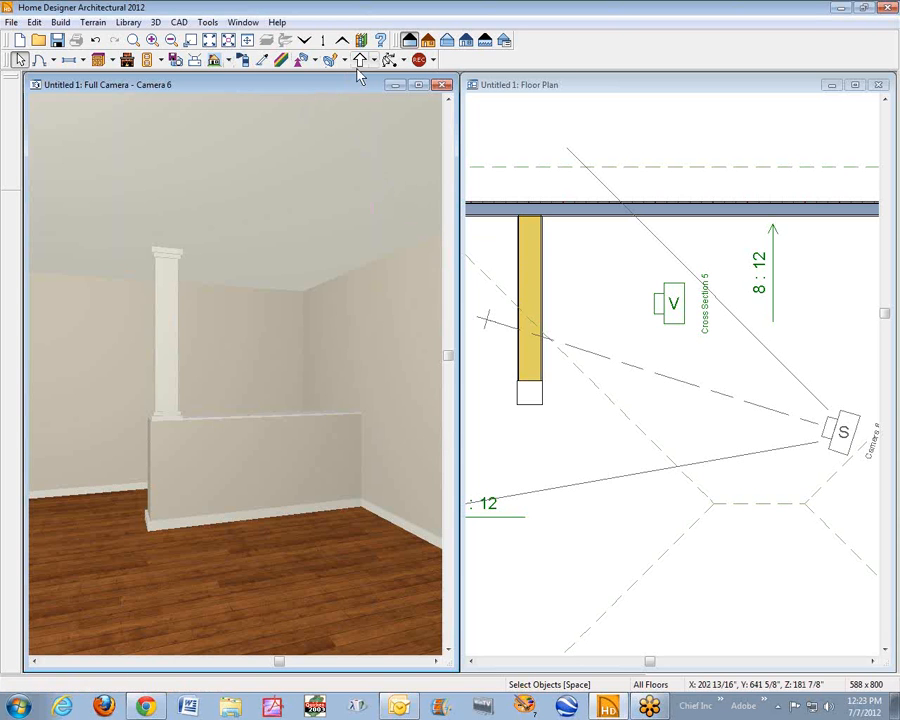
click(597, 94)
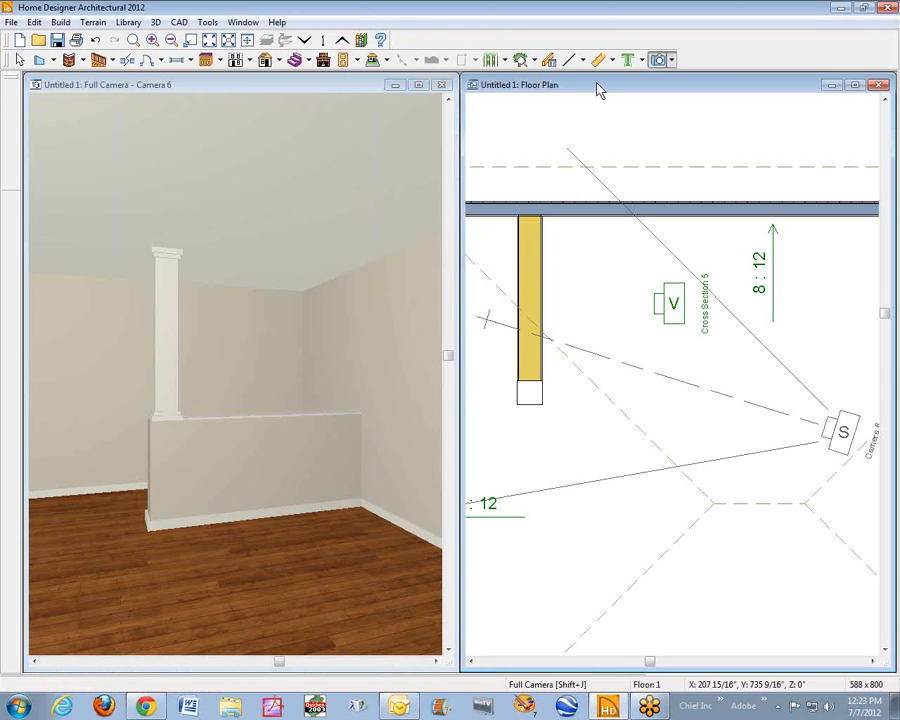
Step: Place a base cabinet in the floor plan corner between the half-wall and the exterior wall, backed against the half-wall
click(221, 61)
click(224, 77)
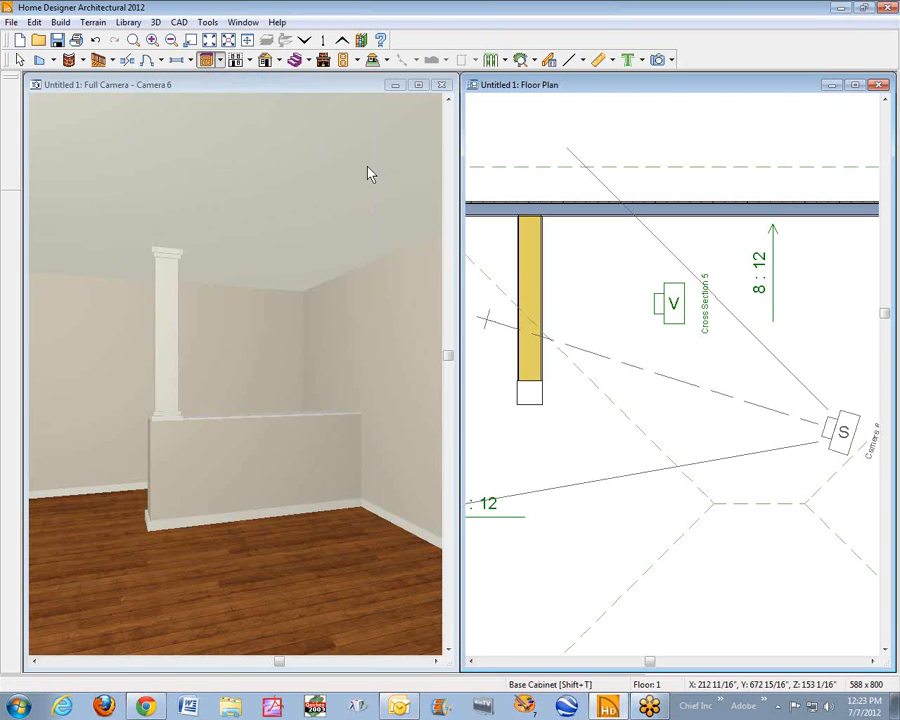
click(568, 250)
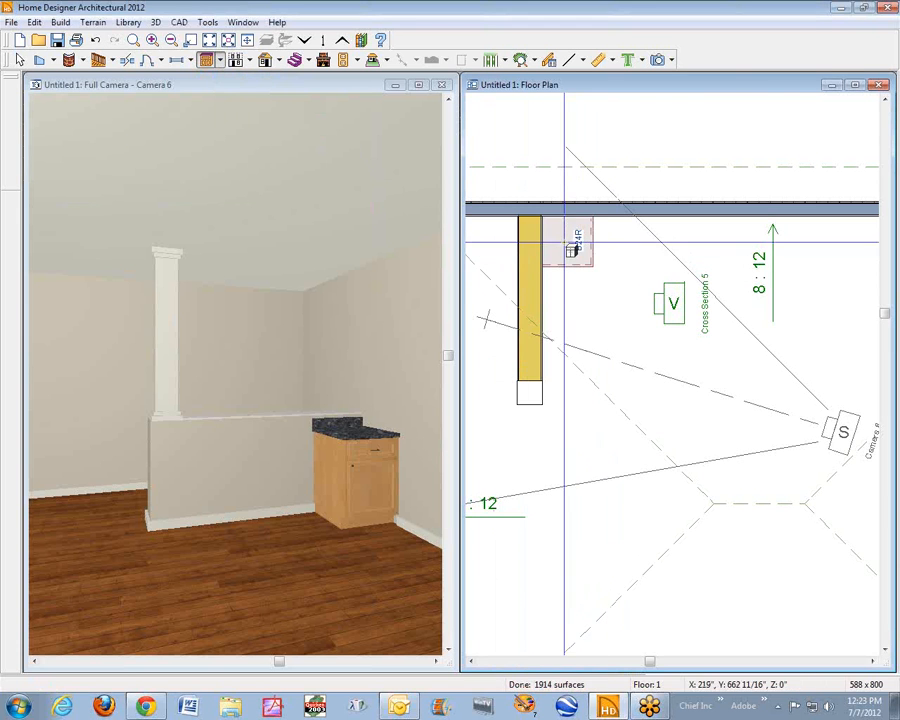
key(space)
Step: Move the base cabinet sideways so that it overlaps the thickness of the half-wall
click(568, 240)
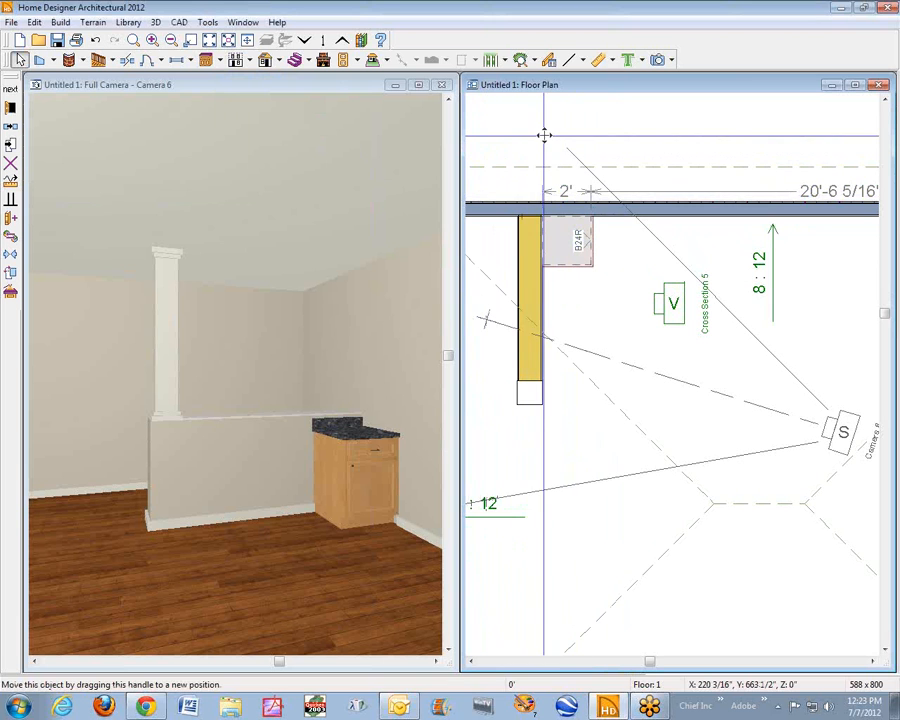
click(568, 240)
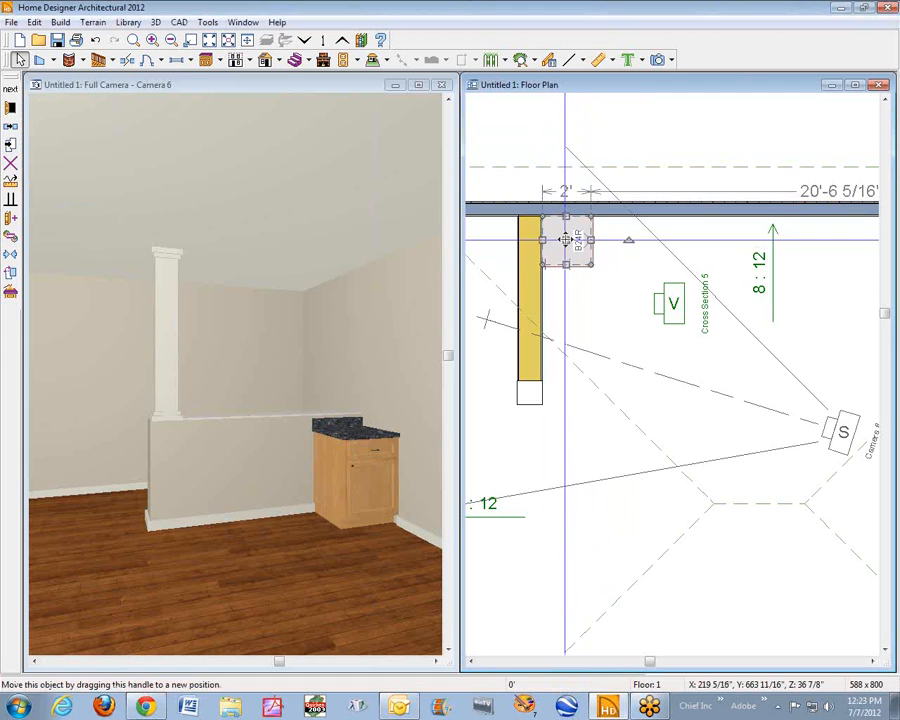
drag(566, 240, 541, 231)
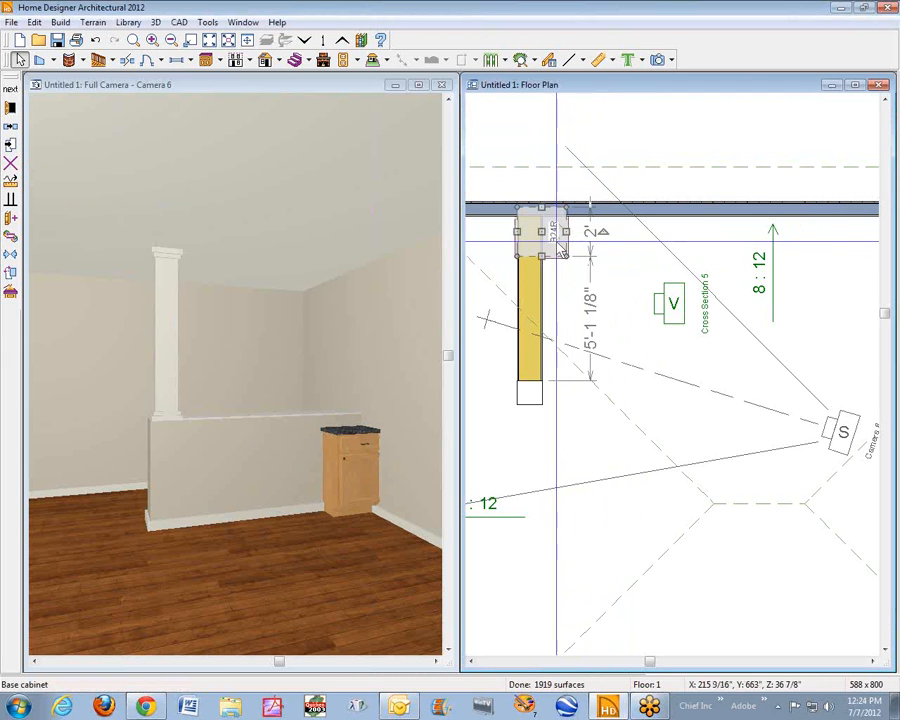
shift+click(539, 231)
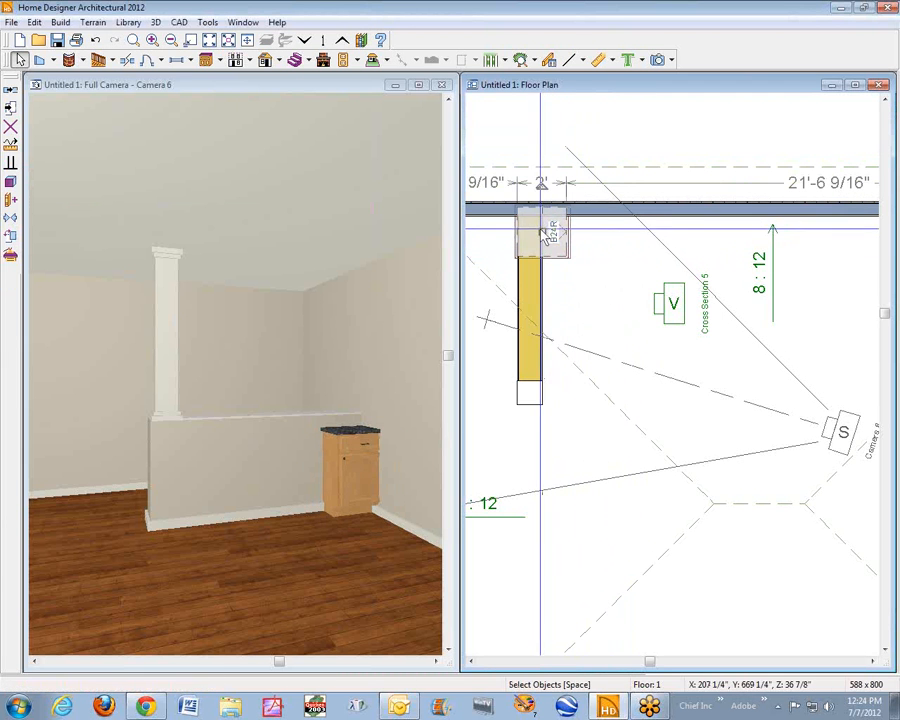
Step: Pull the base cabinet out of the half-wall into the room and snap its back flush against the half-wall's face
click(540, 231)
drag(541, 231, 579, 254)
key(Left)
key(Left)
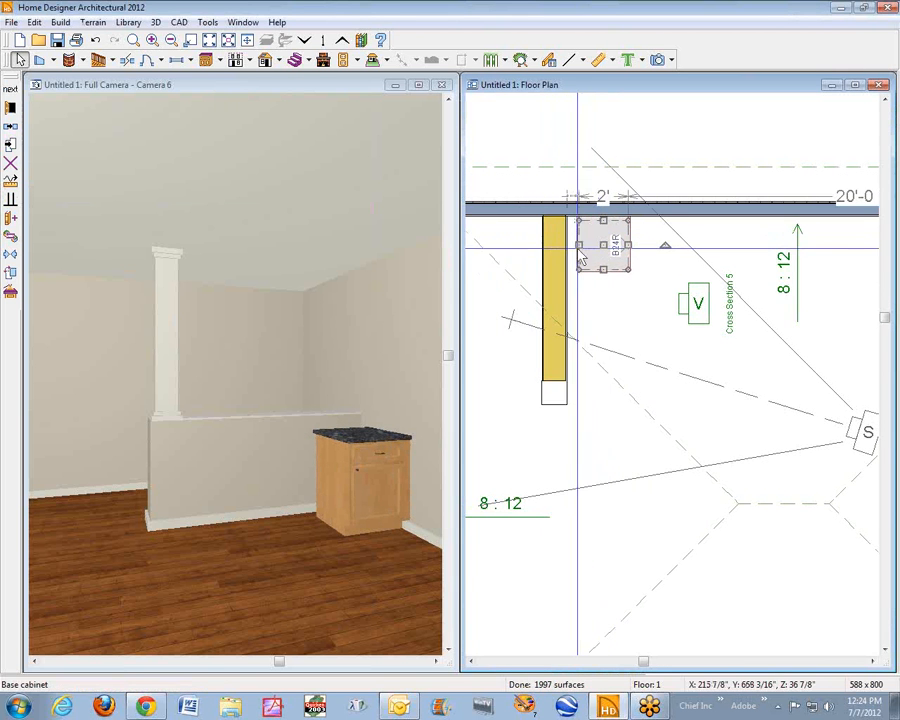
drag(630, 244, 616, 243)
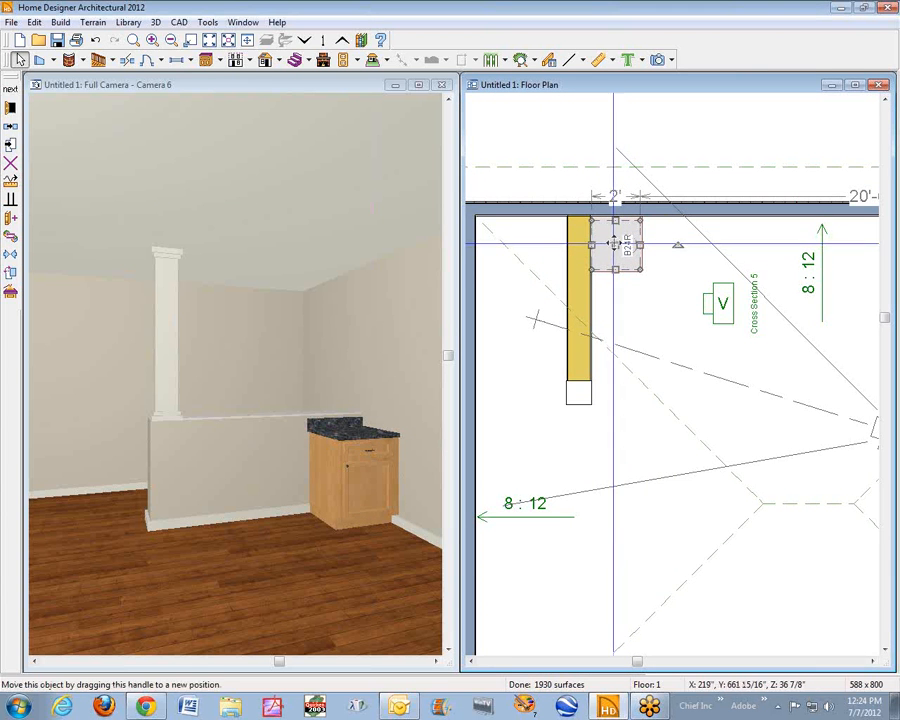
click(645, 258)
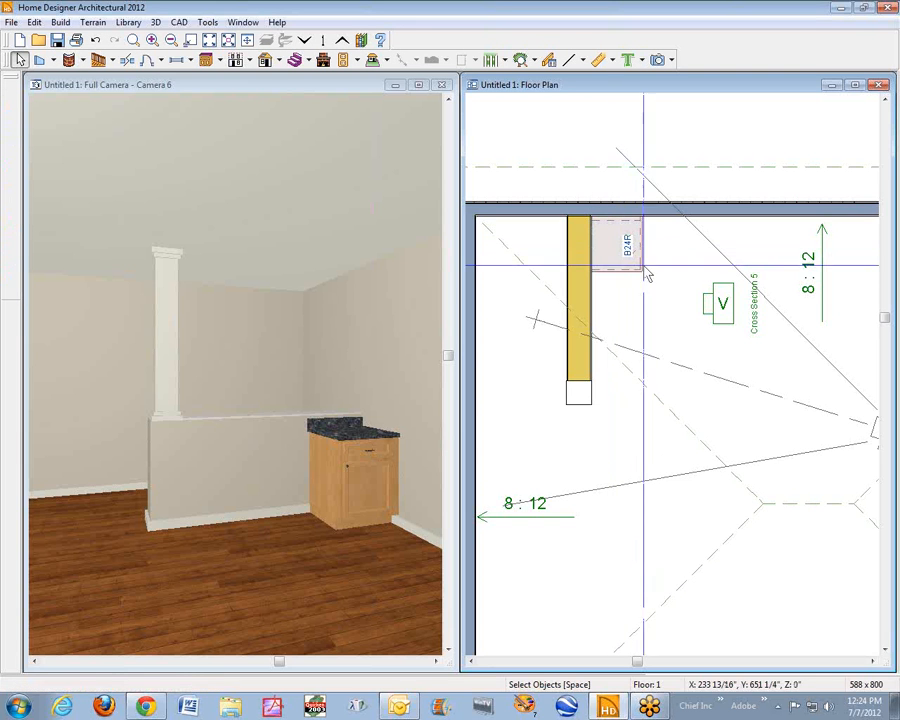